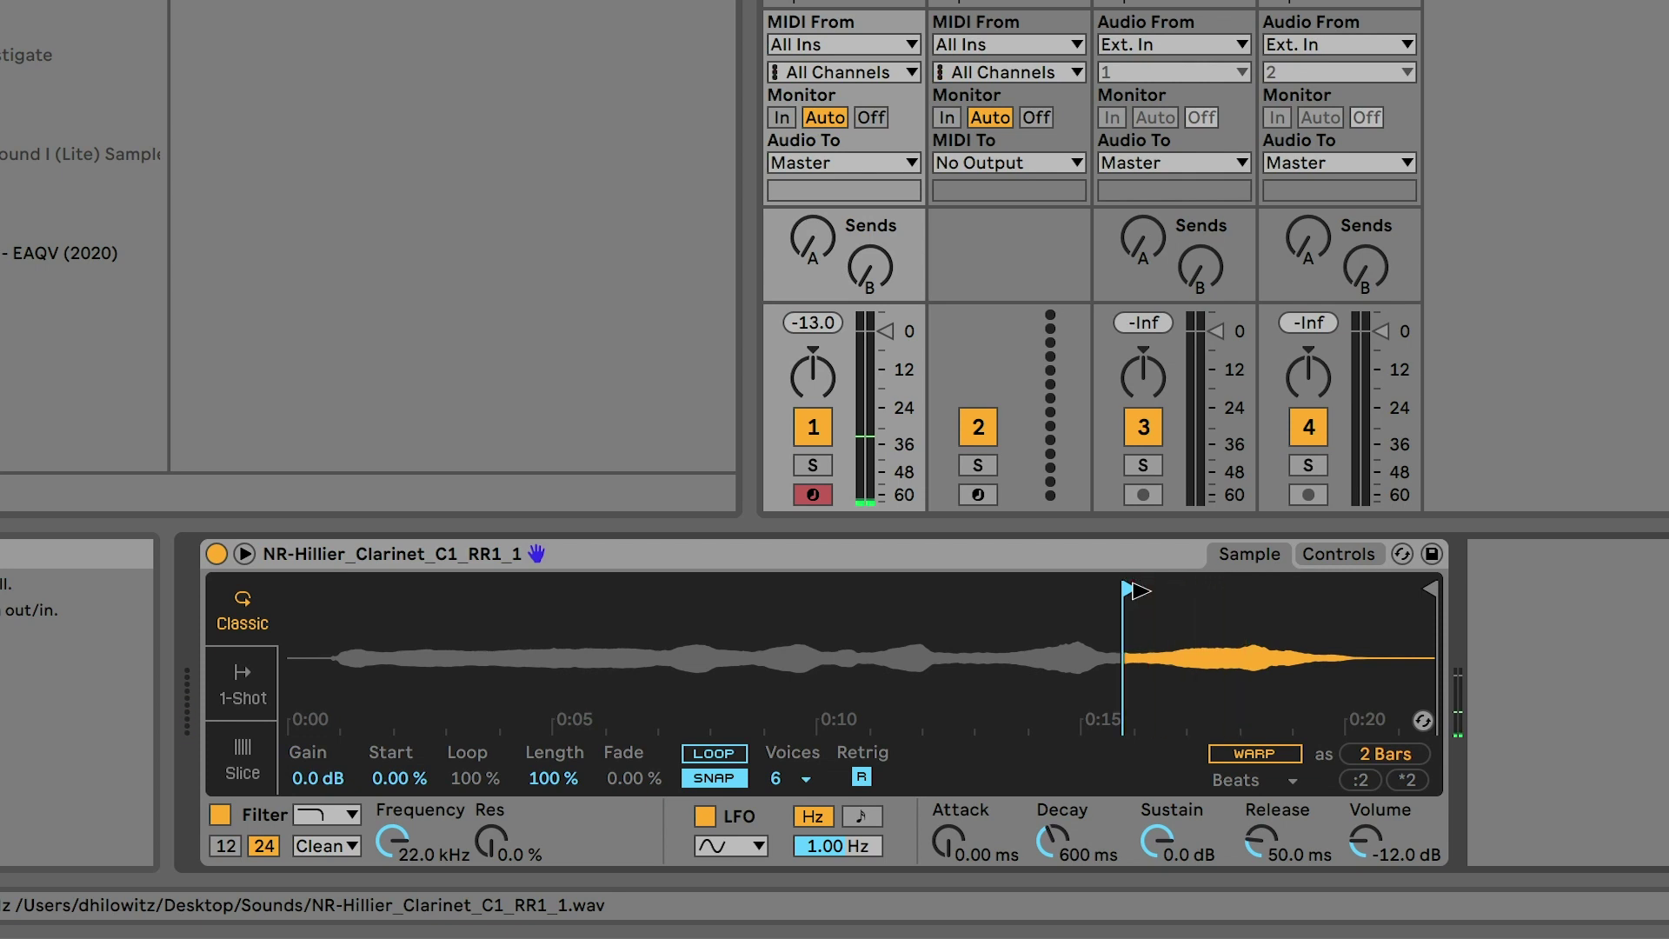
- Enable looping on the clarinet sample and shift its start marker slightly later in the waveform
click(713, 753)
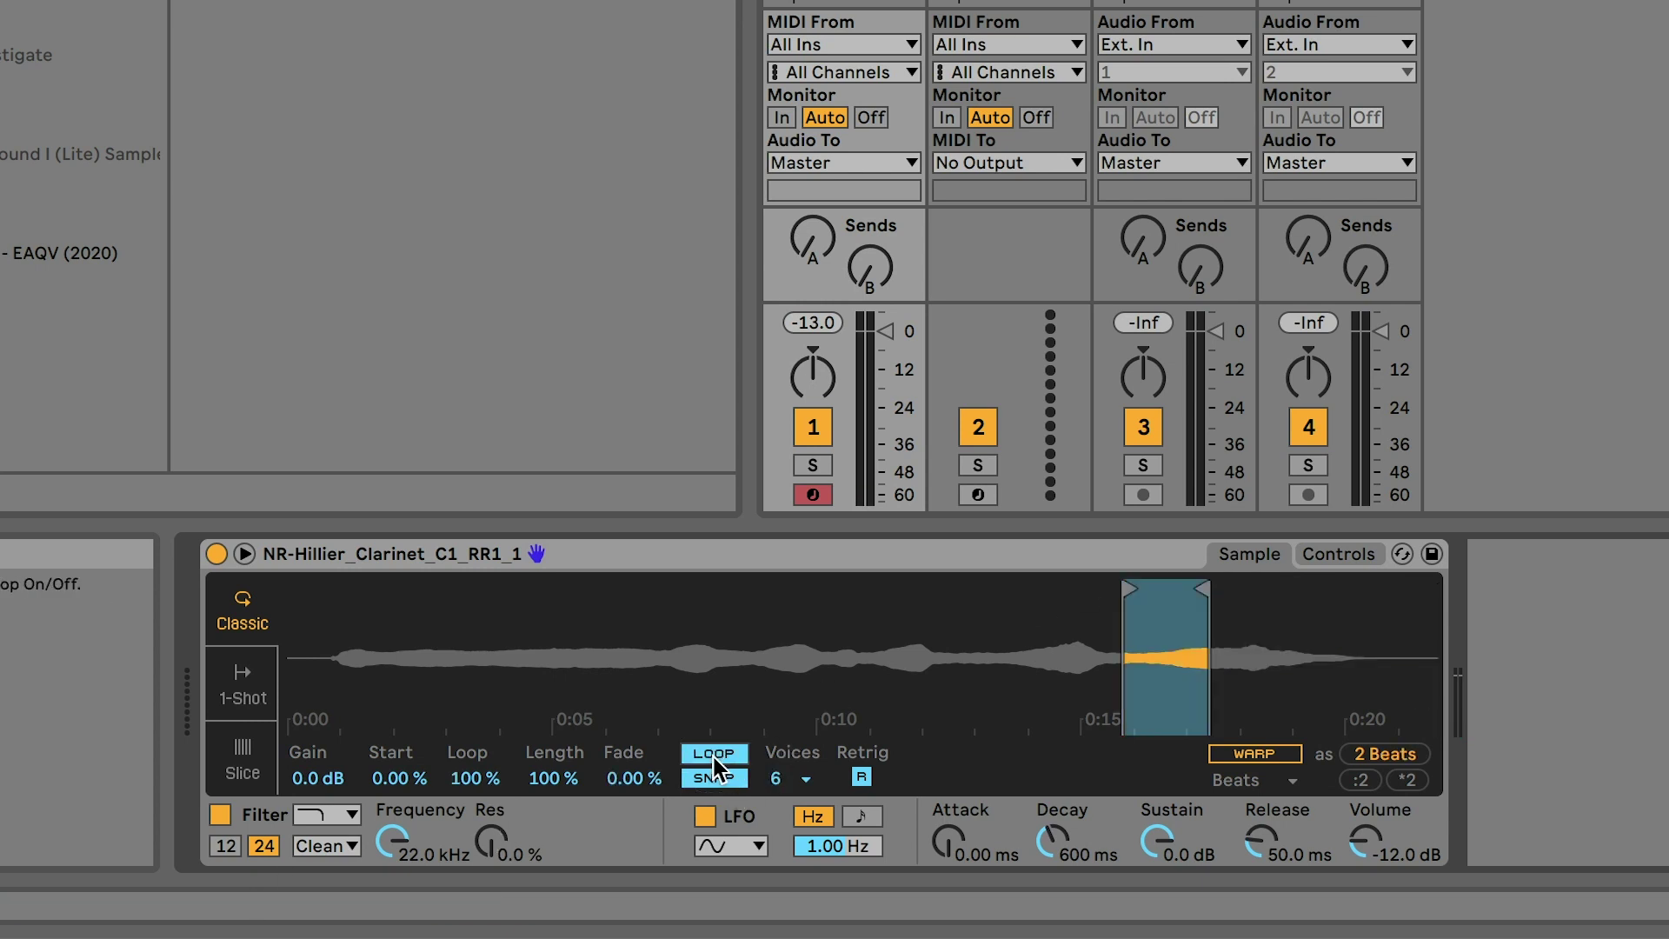
drag(1141, 593, 1178, 585)
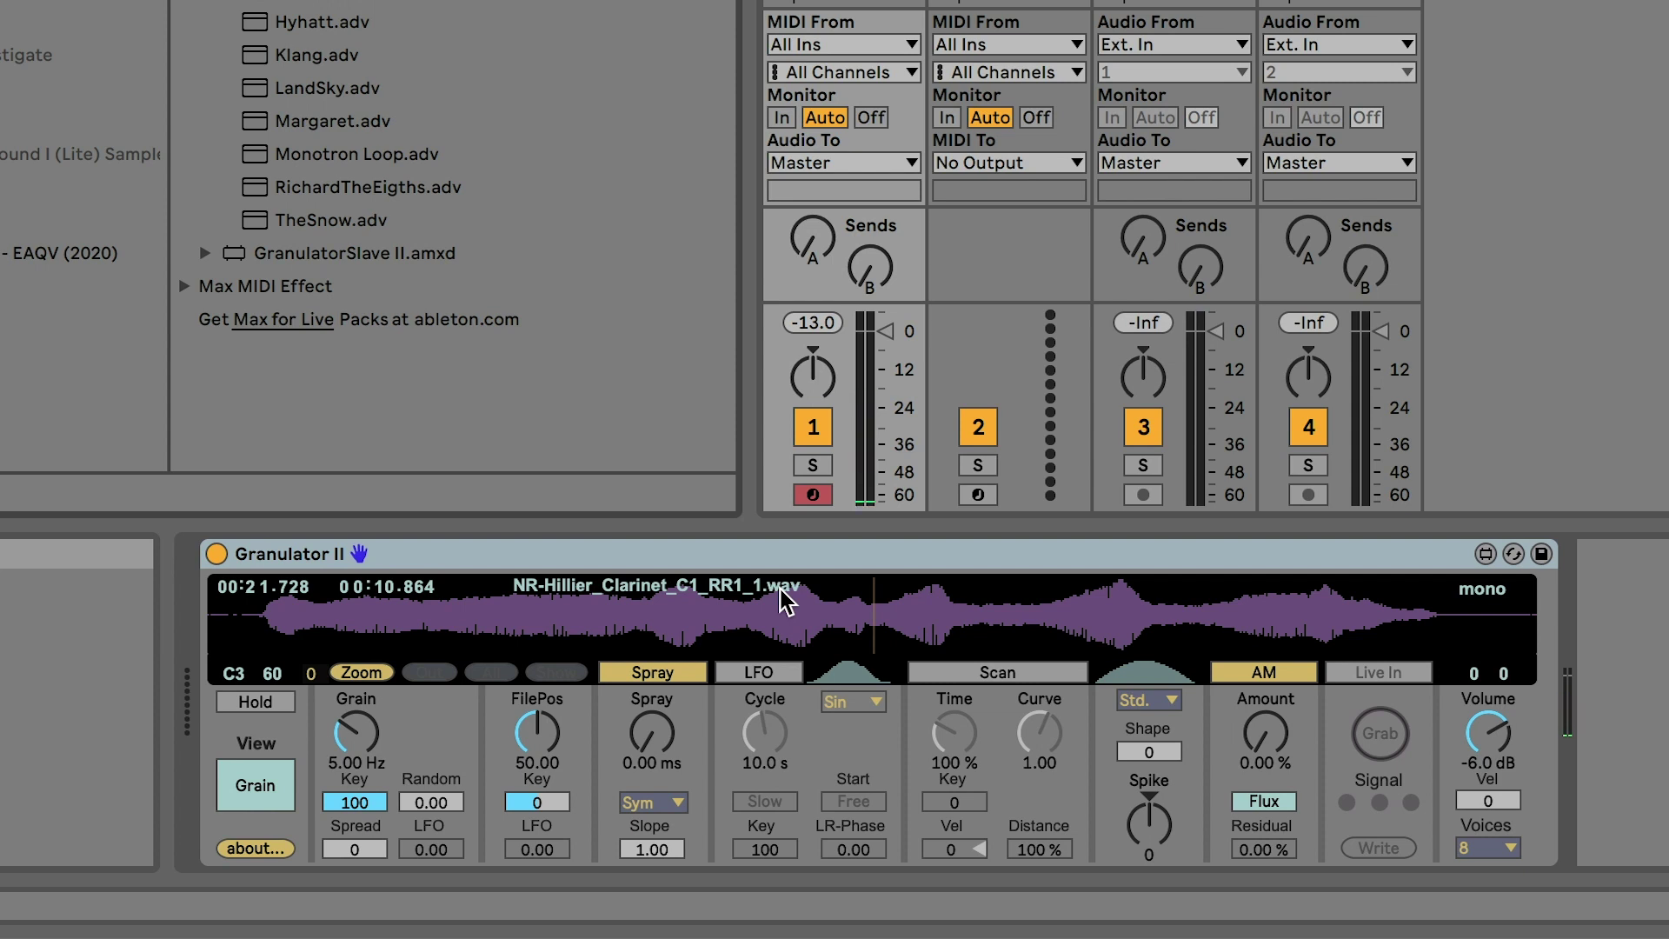
- Raise the Spray amount in Granulator II
drag(652, 733, 652, 722)
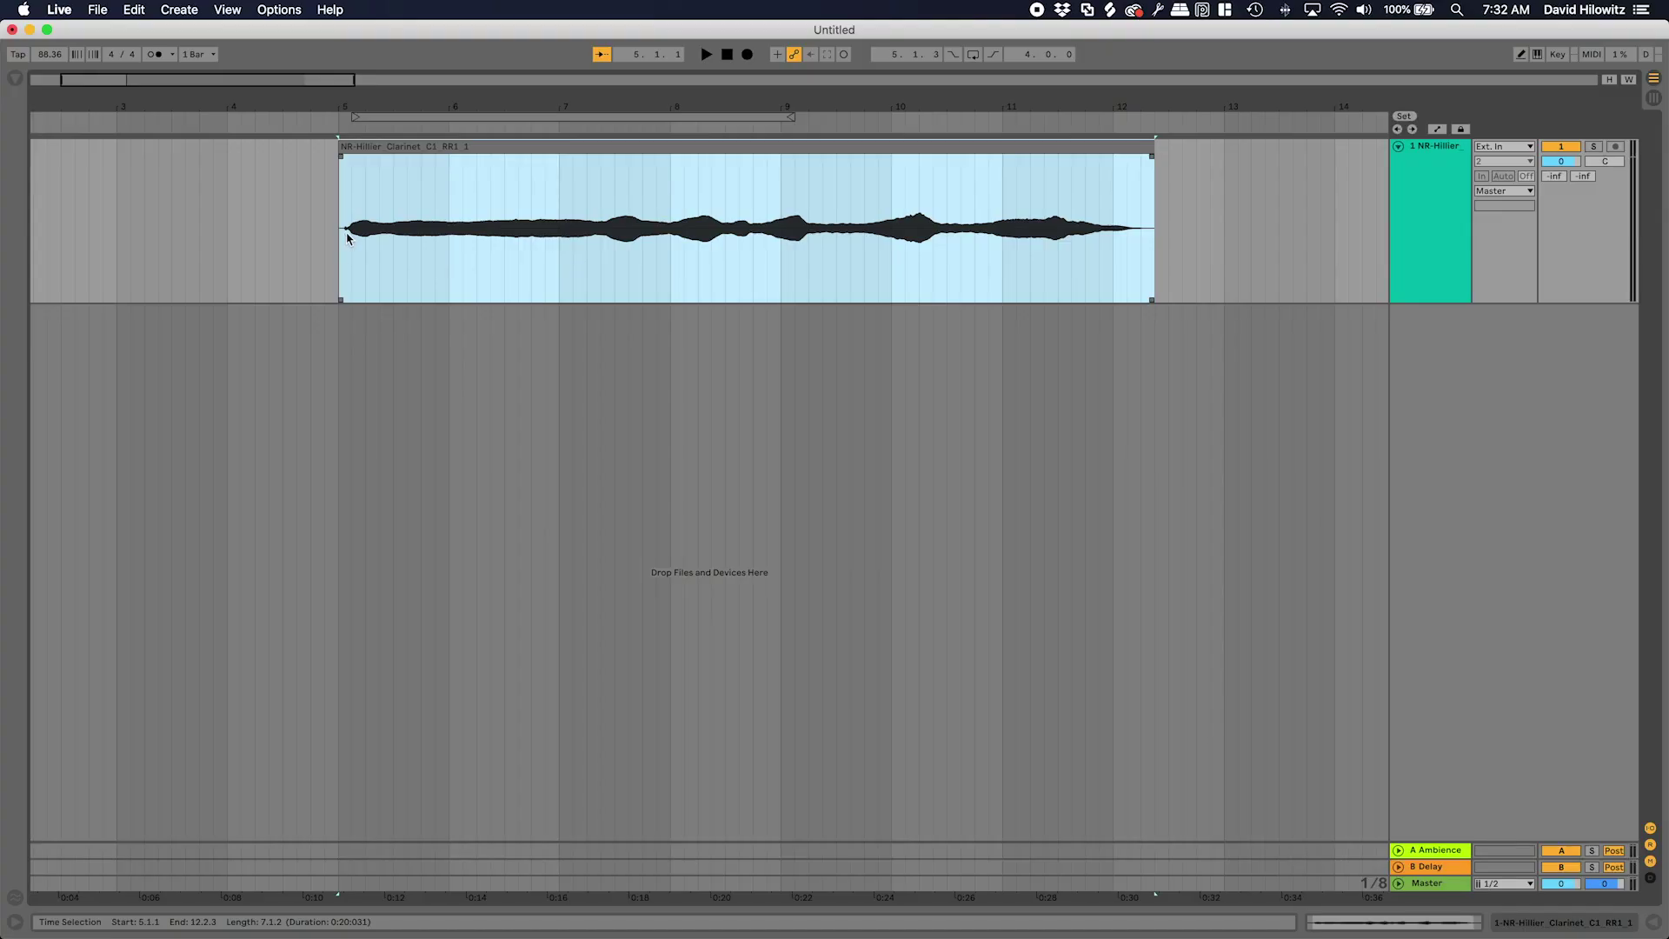
- Split the clarinet clip into consecutive short slices and move one slice down to a separate track
click(393, 228)
key(super+e)
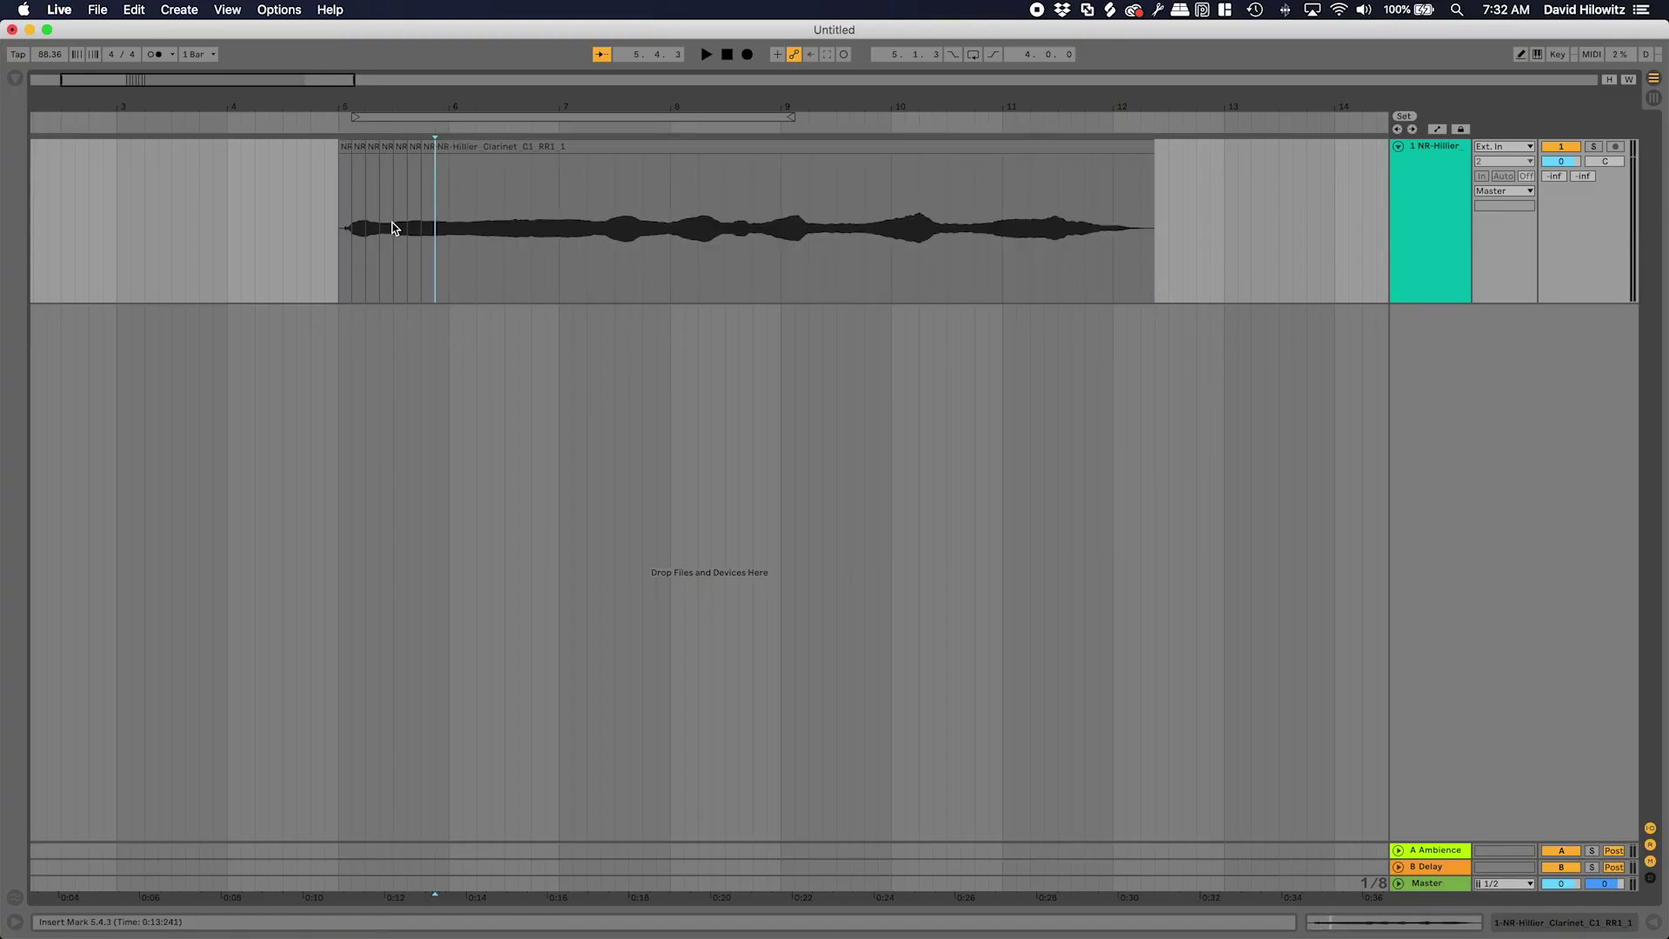
key(super+e)
scroll(440, 228, up, 5)
drag(439, 227, 439, 363)
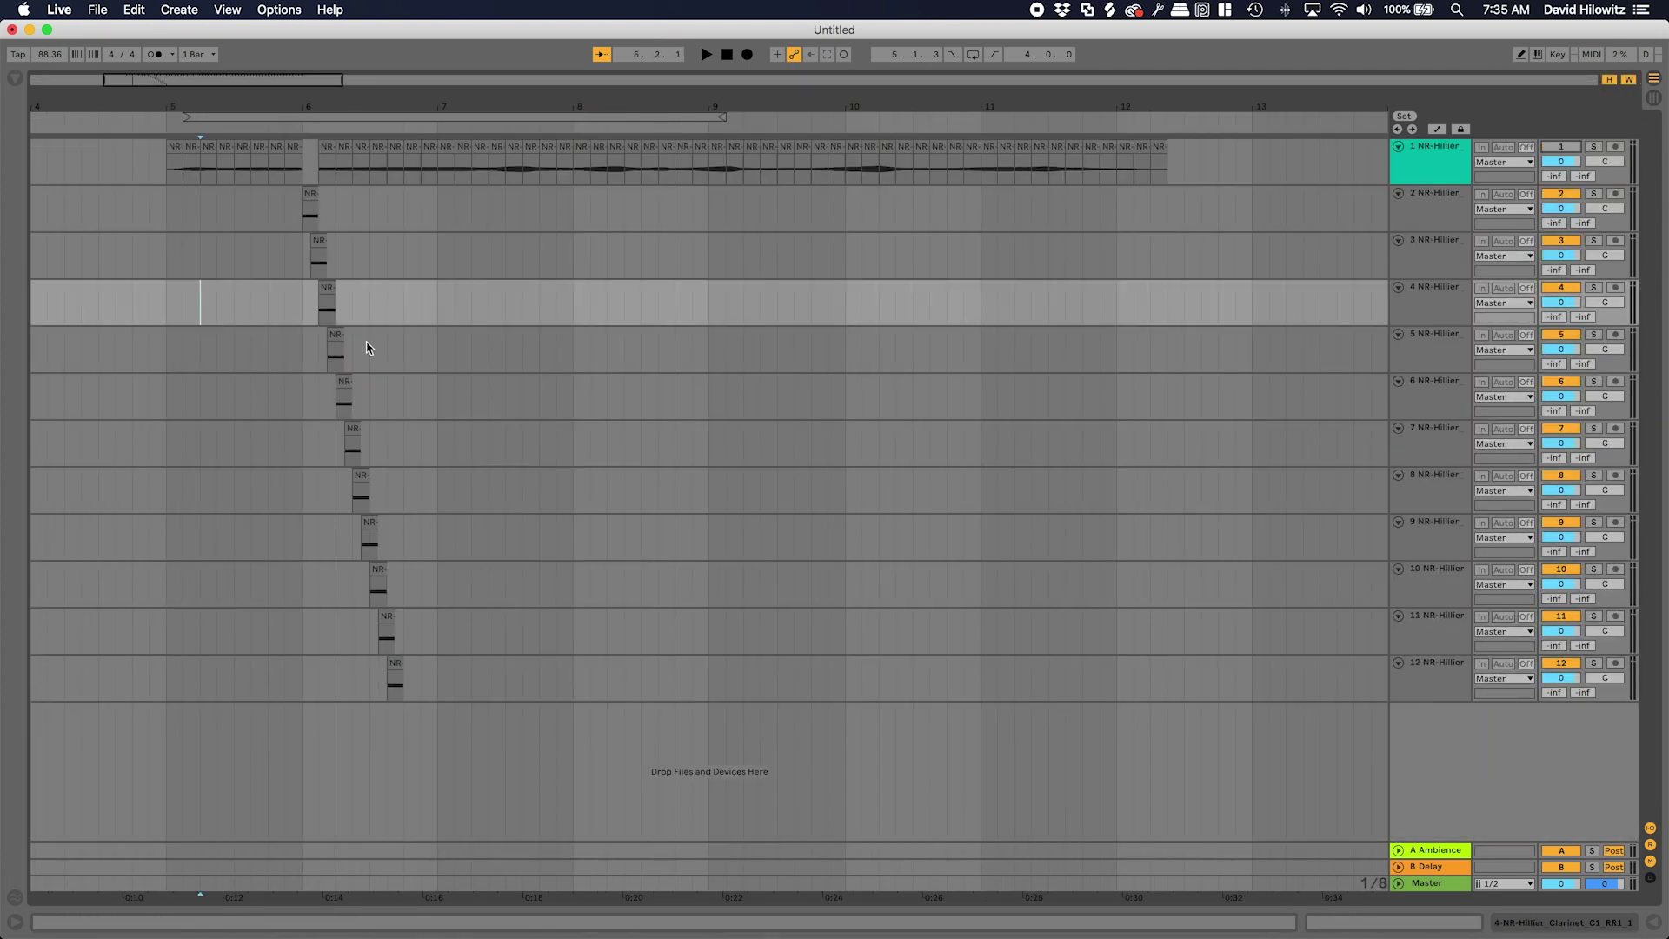
- Audition the staggered slices and replace several on the lower tracks with other slices from the clarinet clip on track 1
click(362, 219)
key(space)
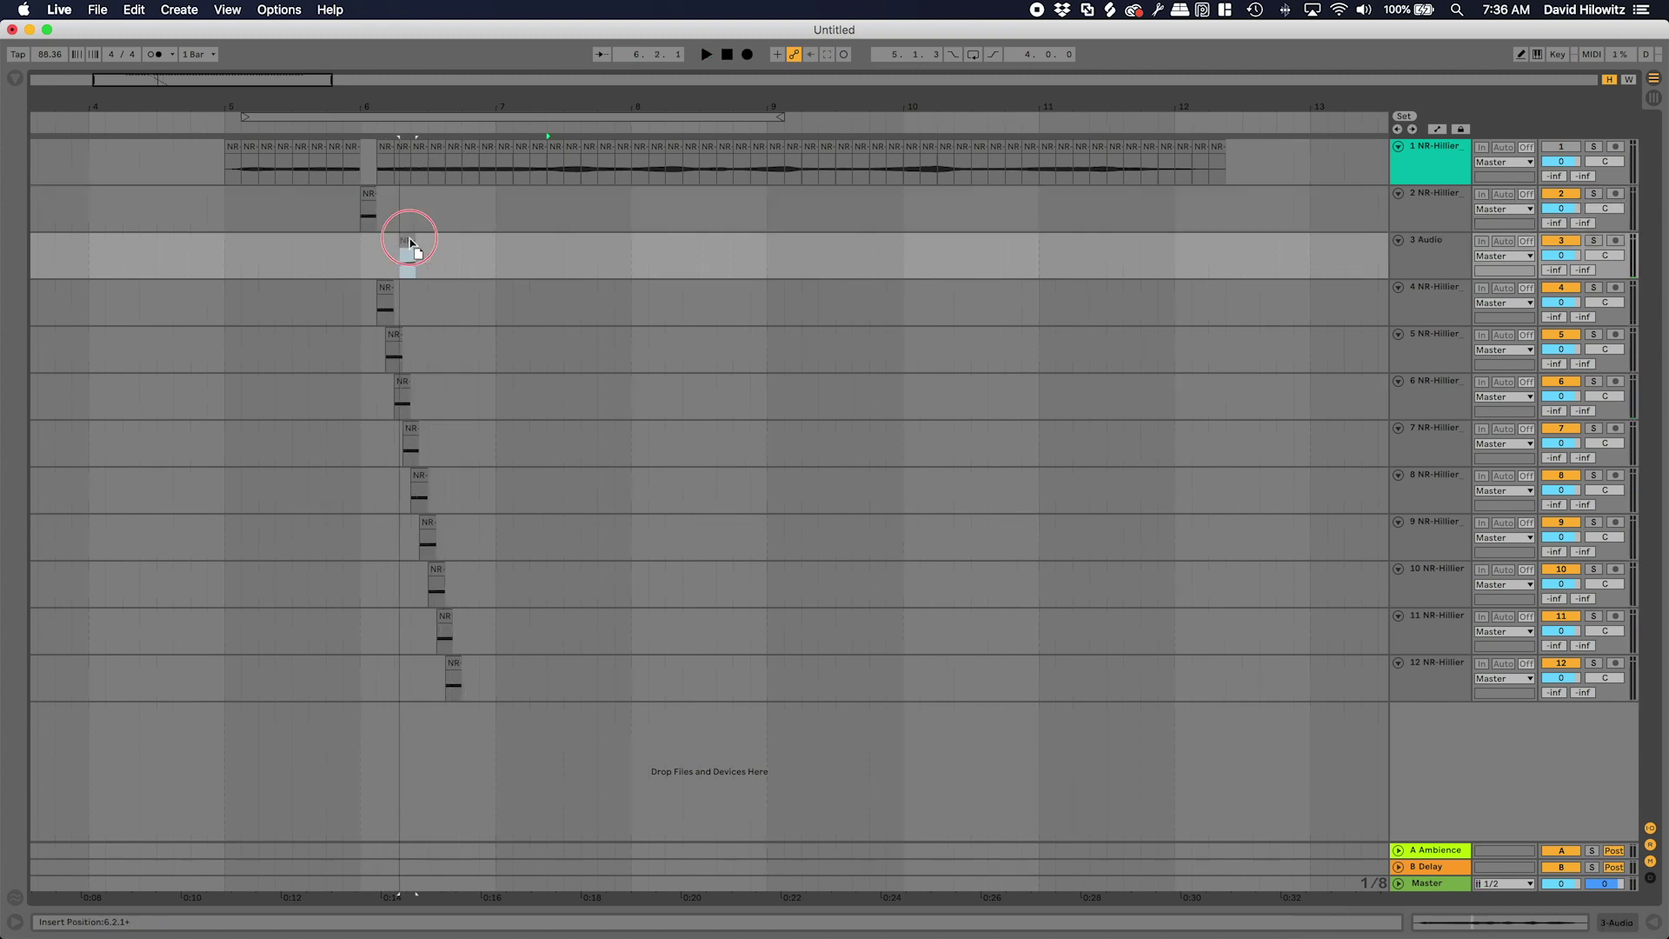
click(734, 152)
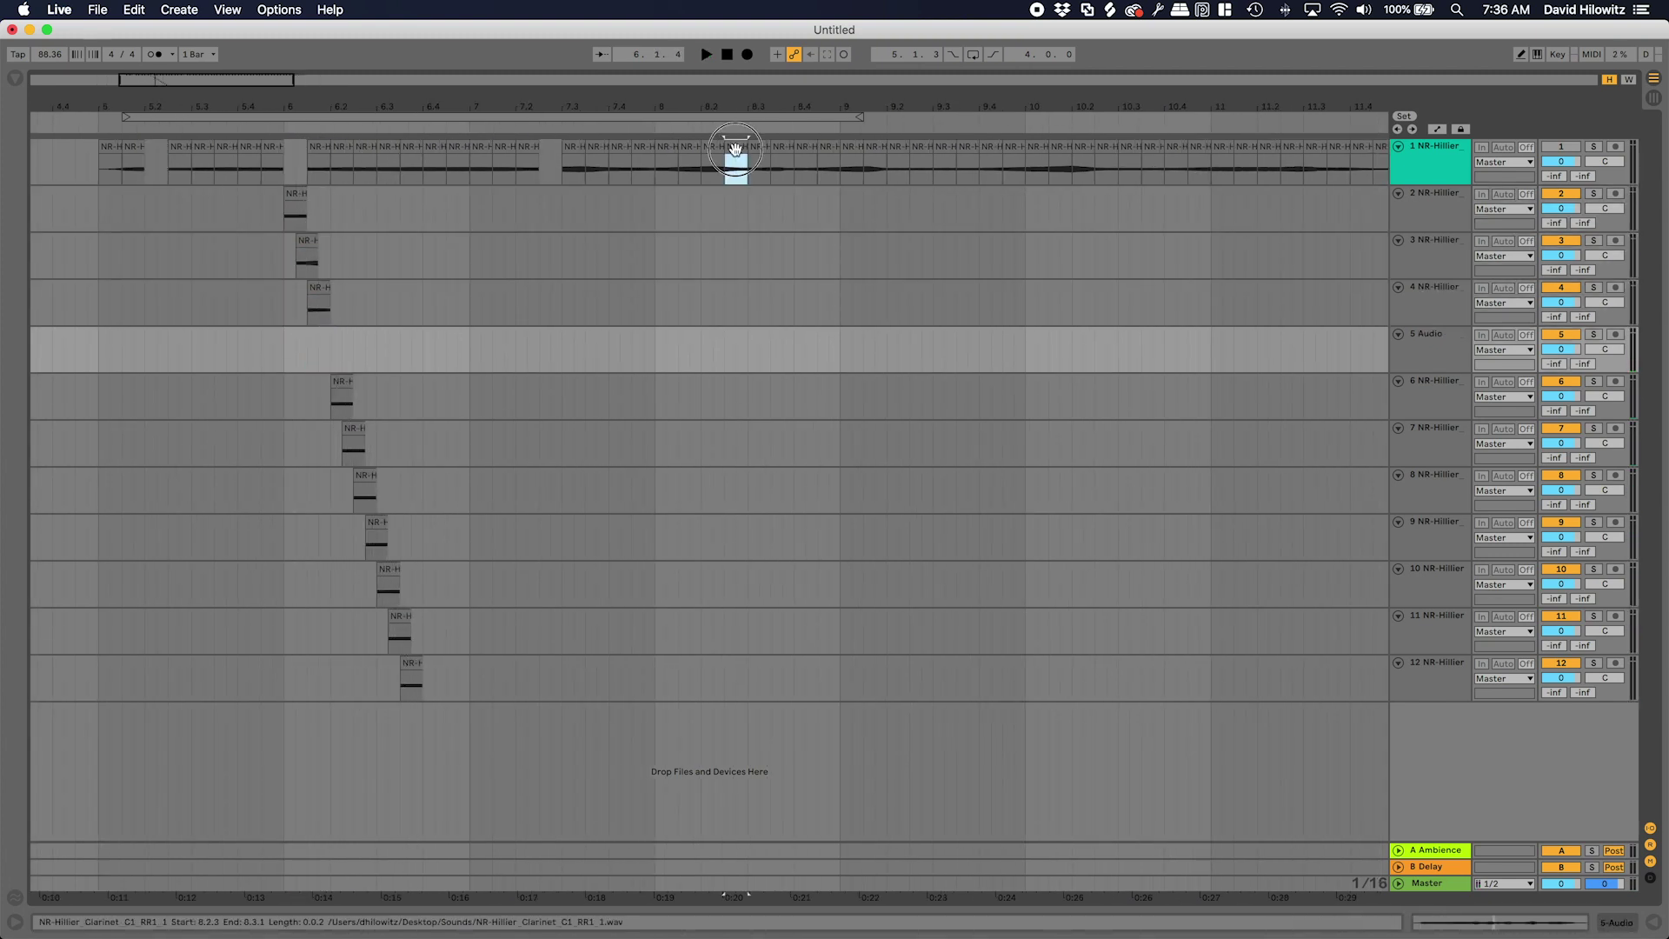
drag(734, 153, 330, 348)
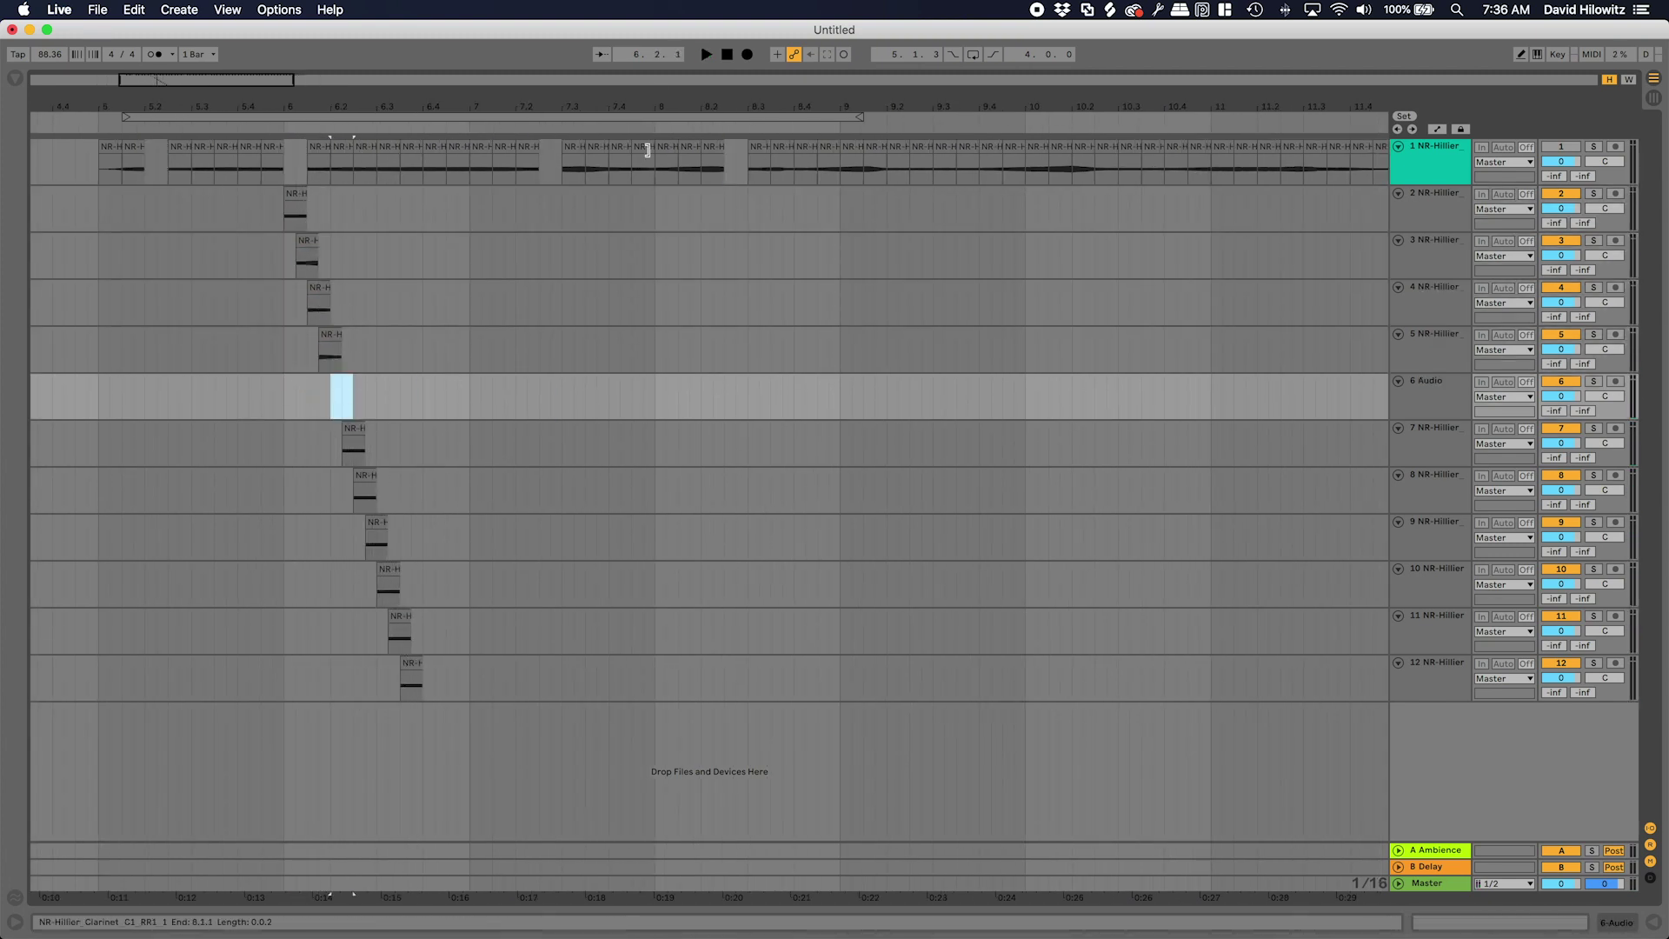
drag(425, 165, 385, 537)
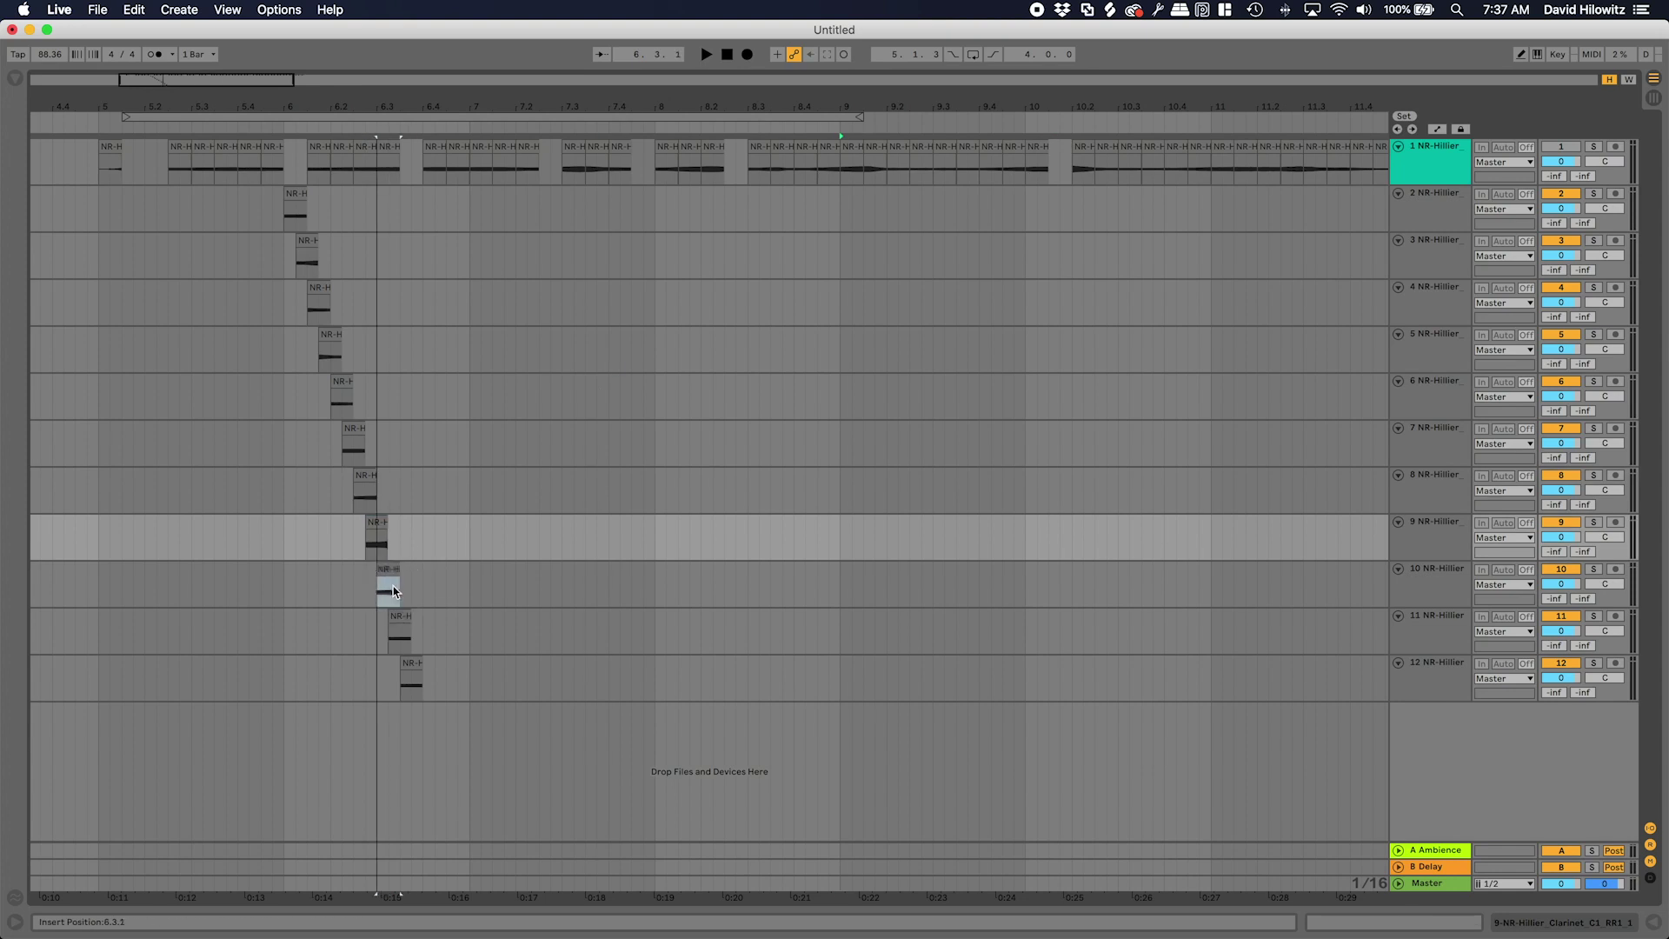
click(391, 626)
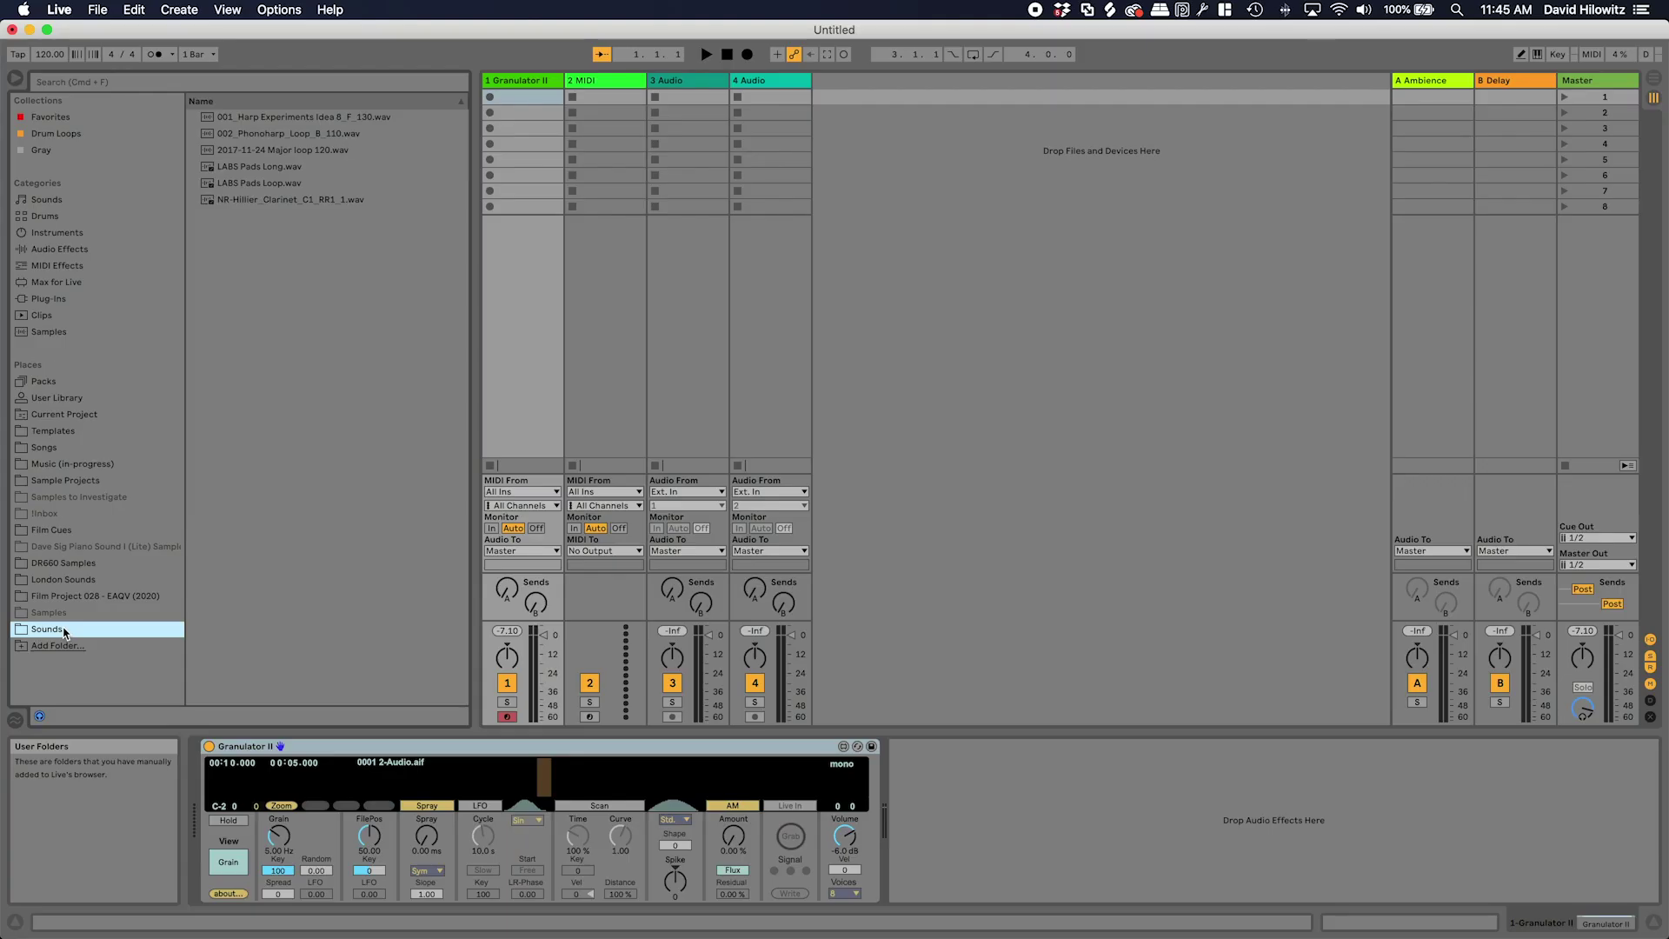
- Load NR-Hillier_Clarinet_C1_RR1_1.wav from the Sounds folder into Granulator II and set FilePos to 47.64
drag(252, 199, 544, 778)
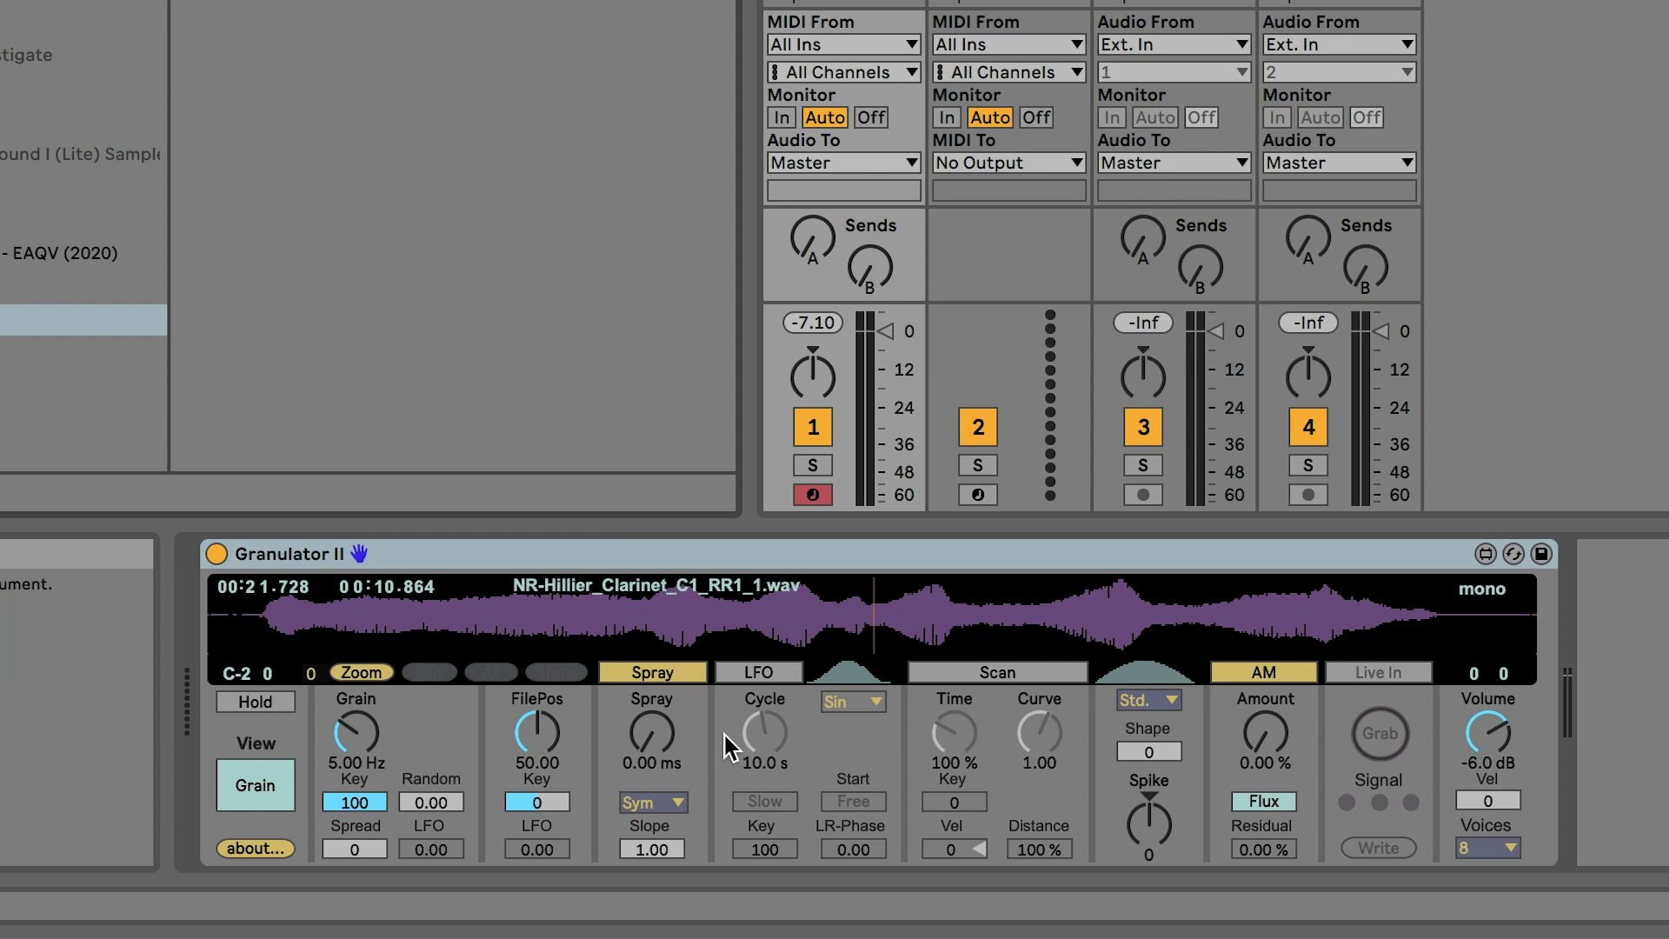
mouse_move(541, 732)
mouse_down()
mouse_move(546, 782)
mouse_move(541, 734)
mouse_up()
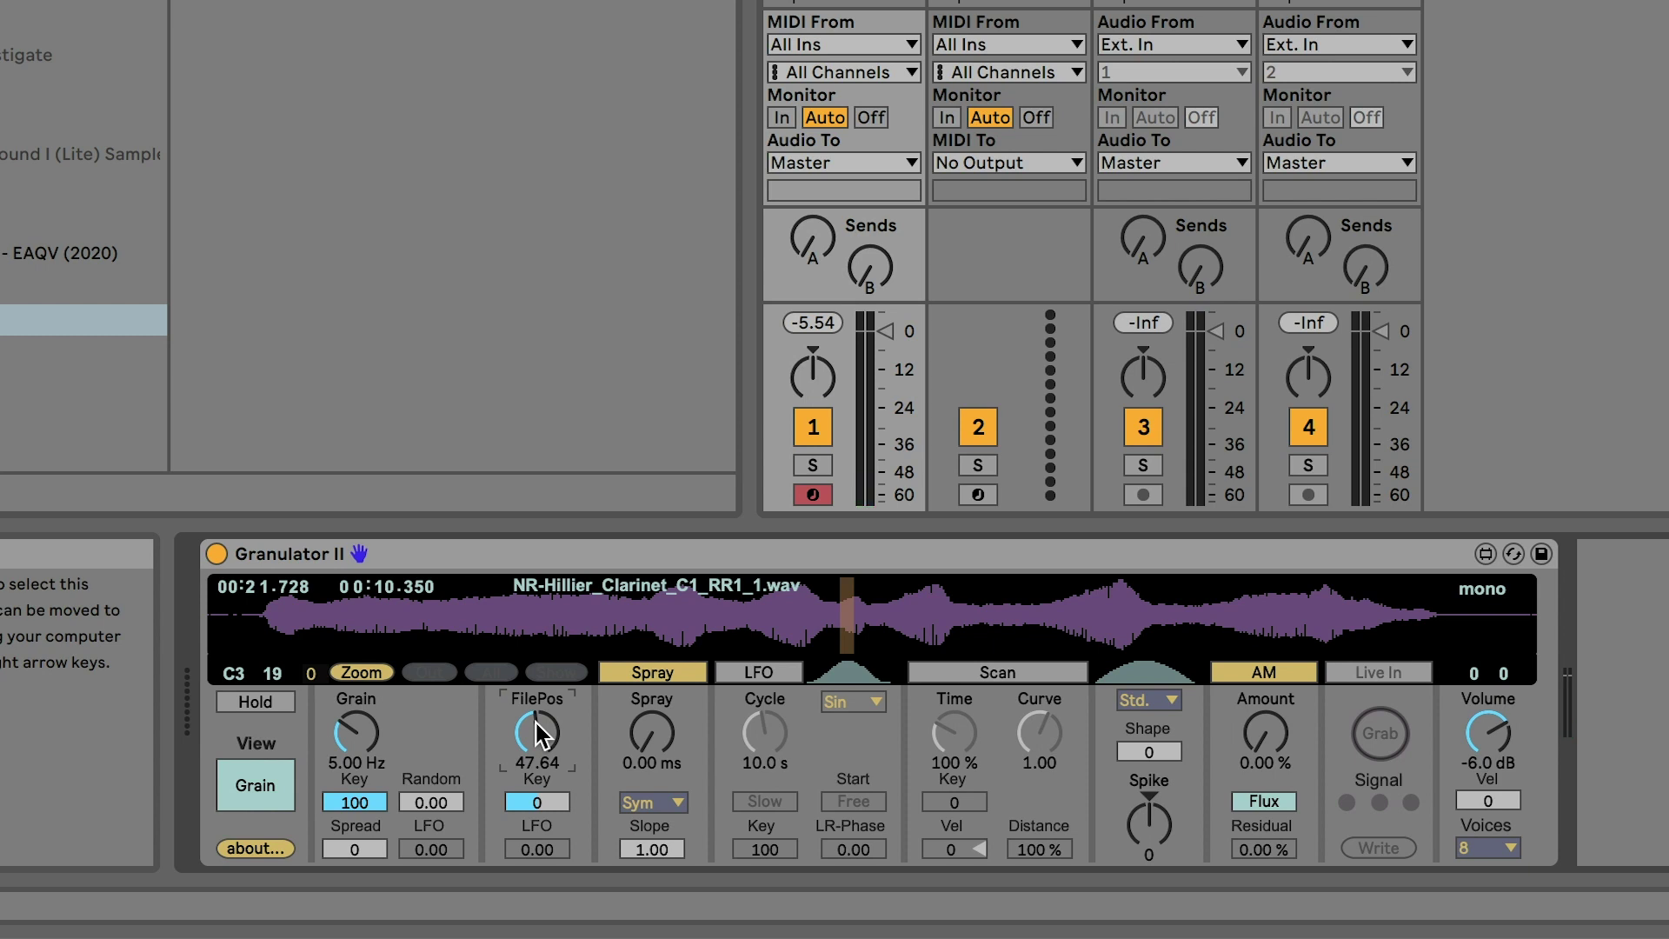
- Try raising the Key amount of FilePos while playing, and return it to 0
drag(538, 801, 533, 803)
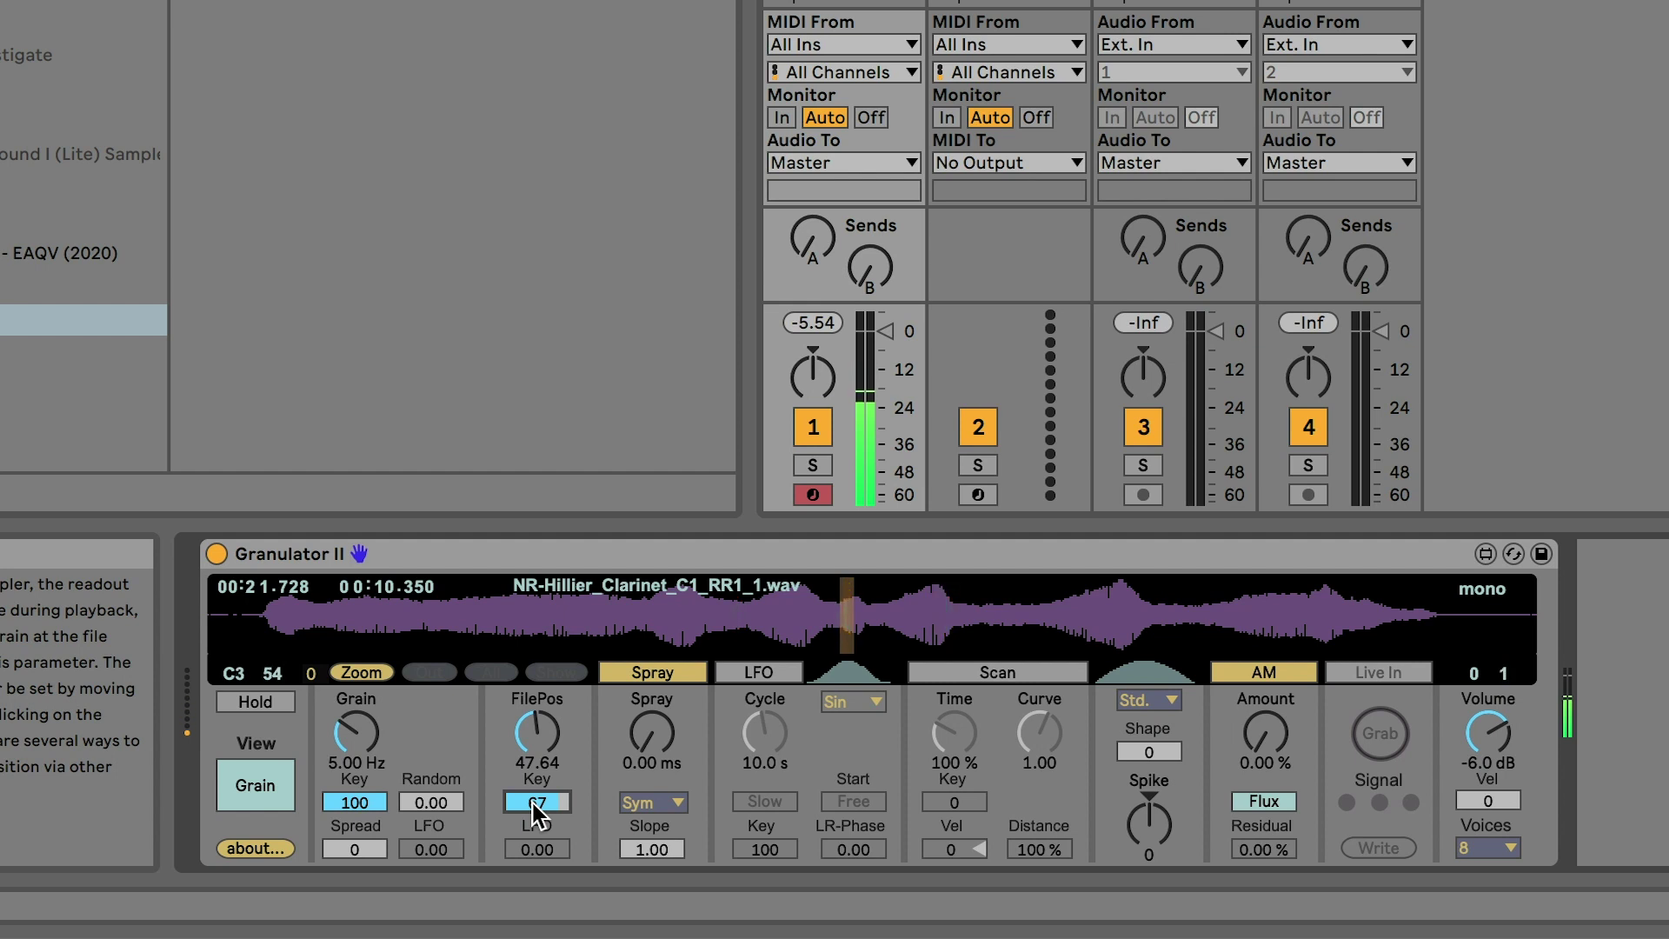
mouse_move(532, 806)
mouse_down()
mouse_move(532, 847)
mouse_move(532, 819)
mouse_up()
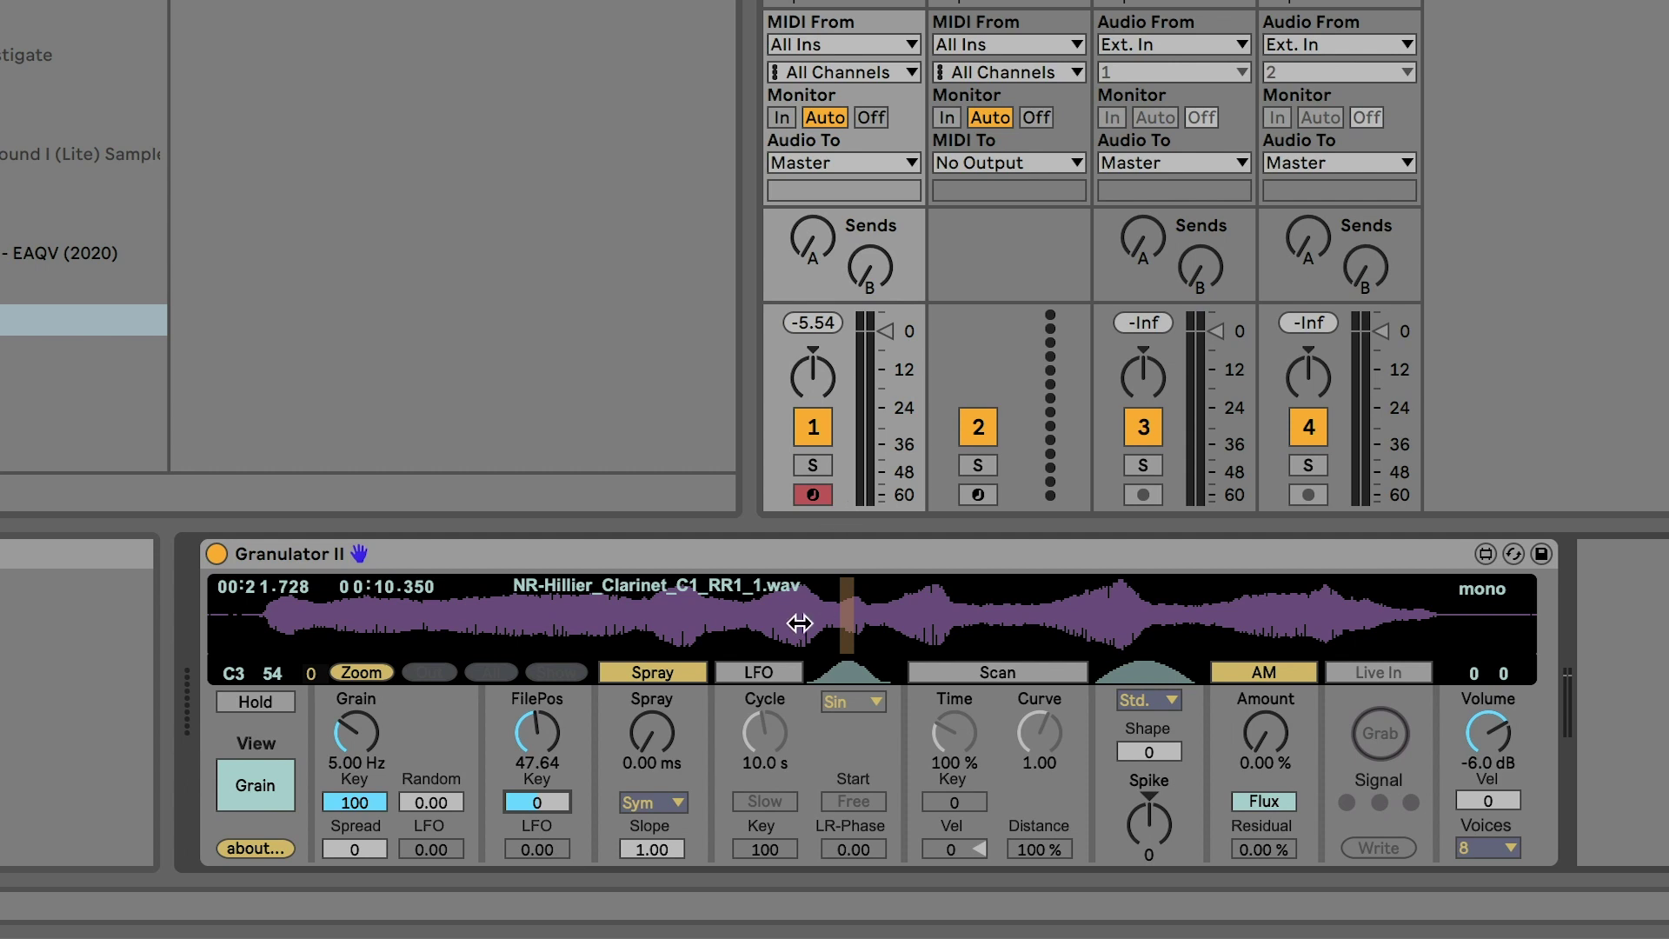
- Turn on Granulator II's LFO and set the LFO amount of FilePos to 34.88
click(773, 673)
drag(544, 849, 544, 836)
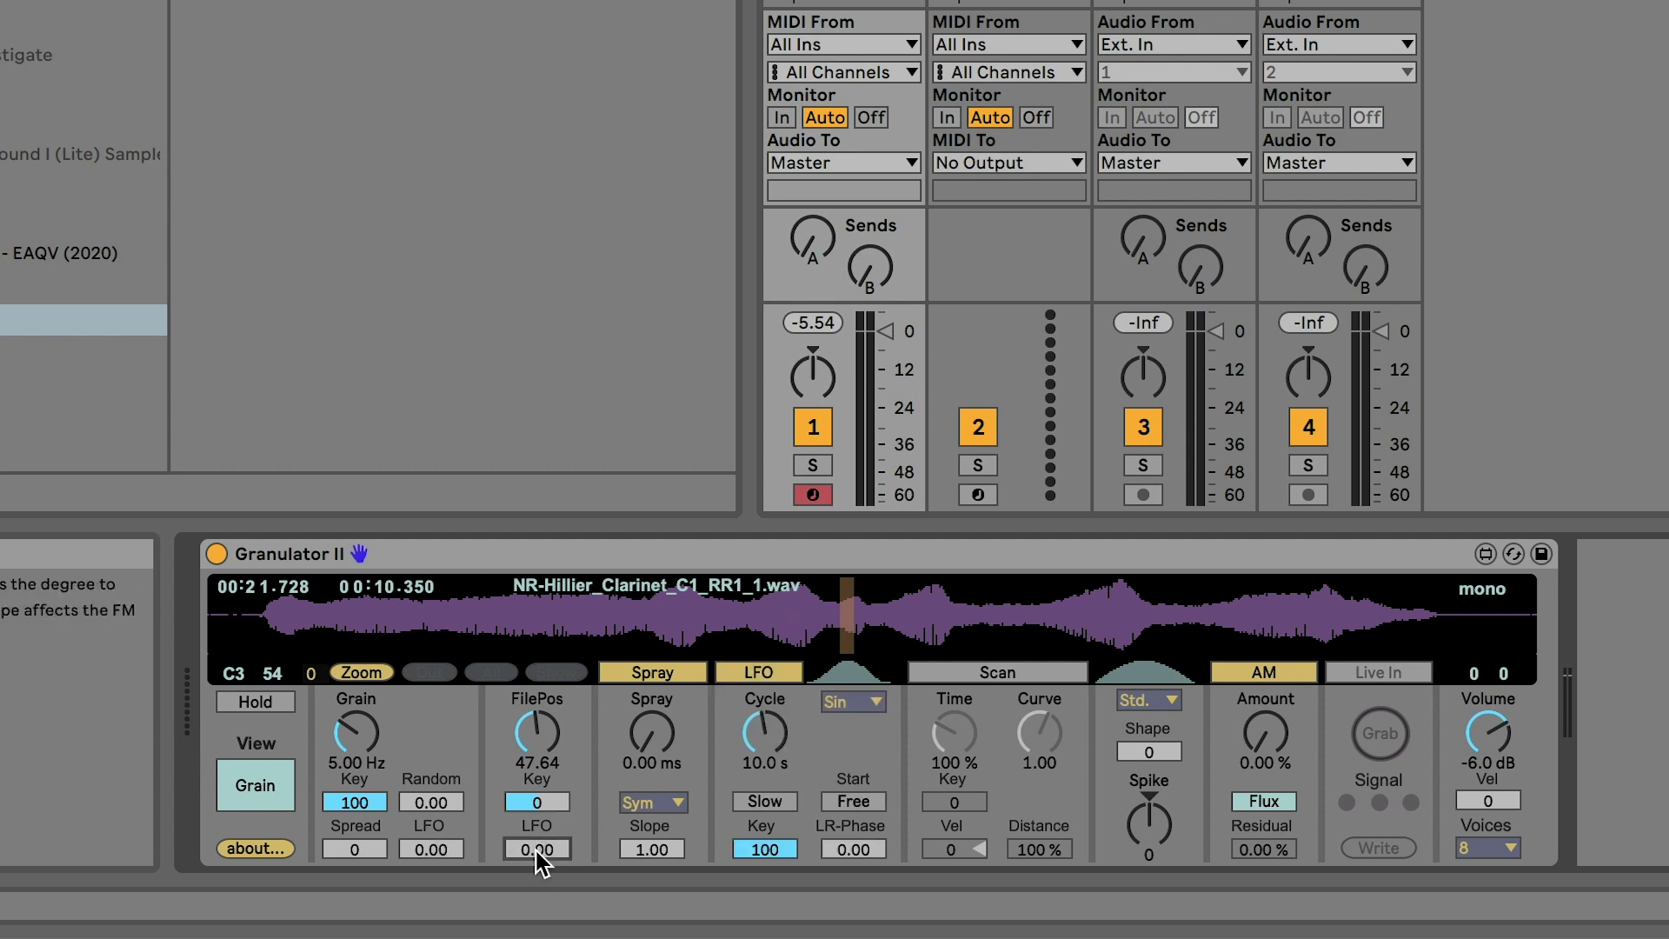
- Set Spray to 3.57 s, listen to the effect, and switch Spray off
click(644, 731)
mouse_move(646, 706)
mouse_down()
mouse_move(646, 665)
mouse_move(644, 732)
mouse_up()
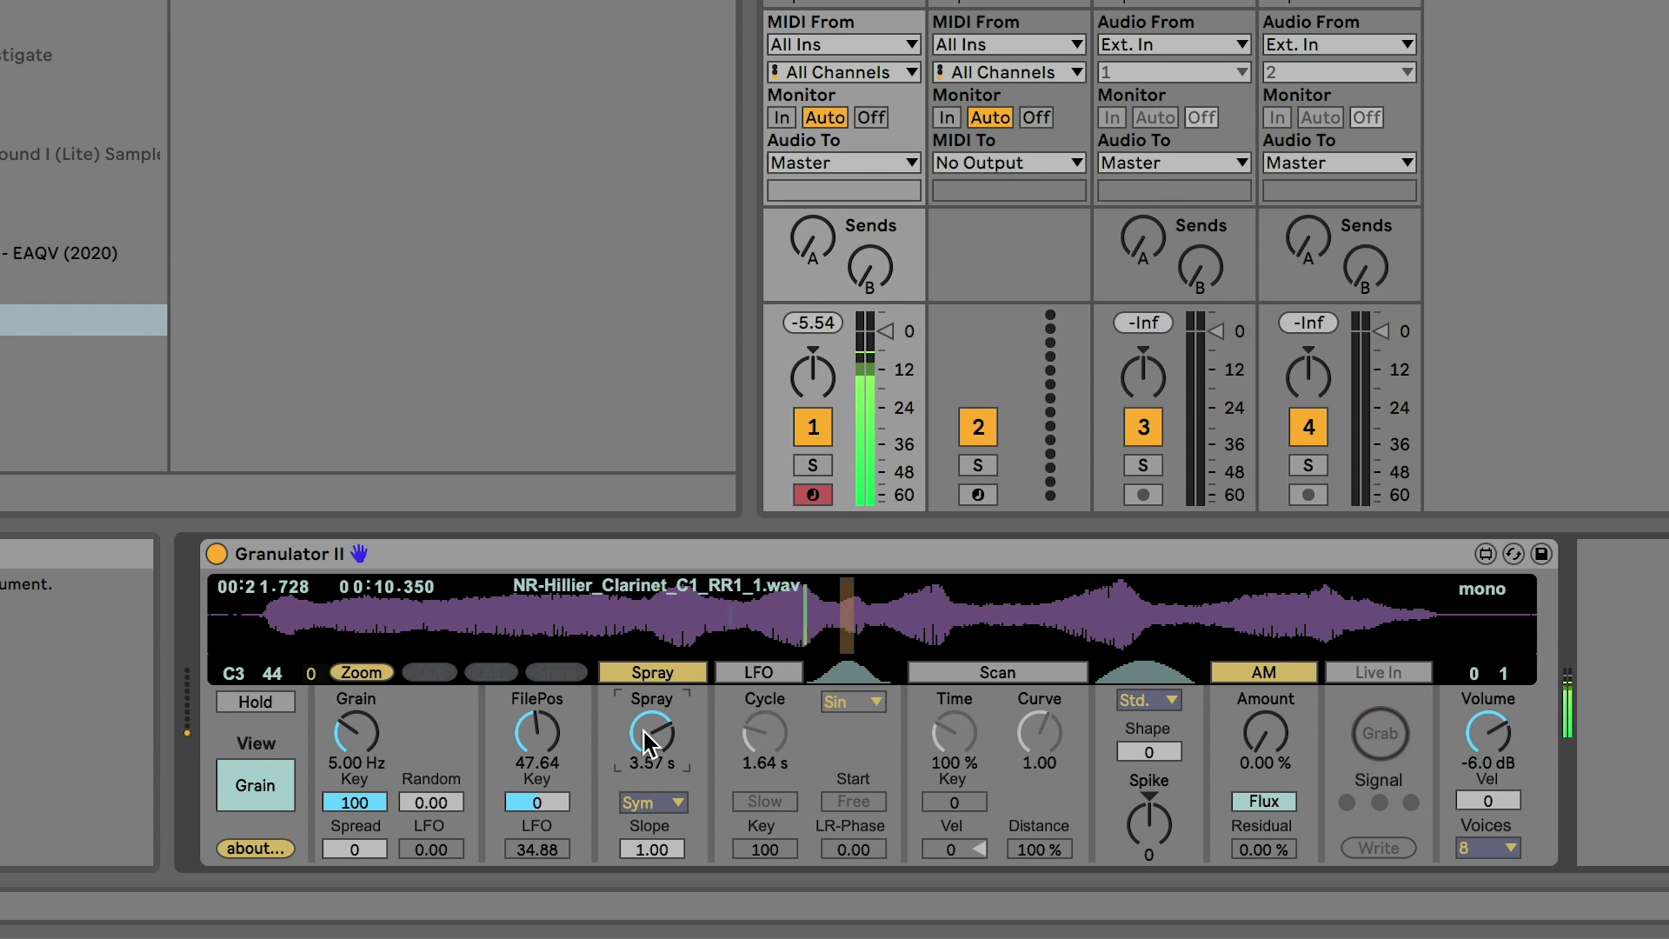
click(637, 673)
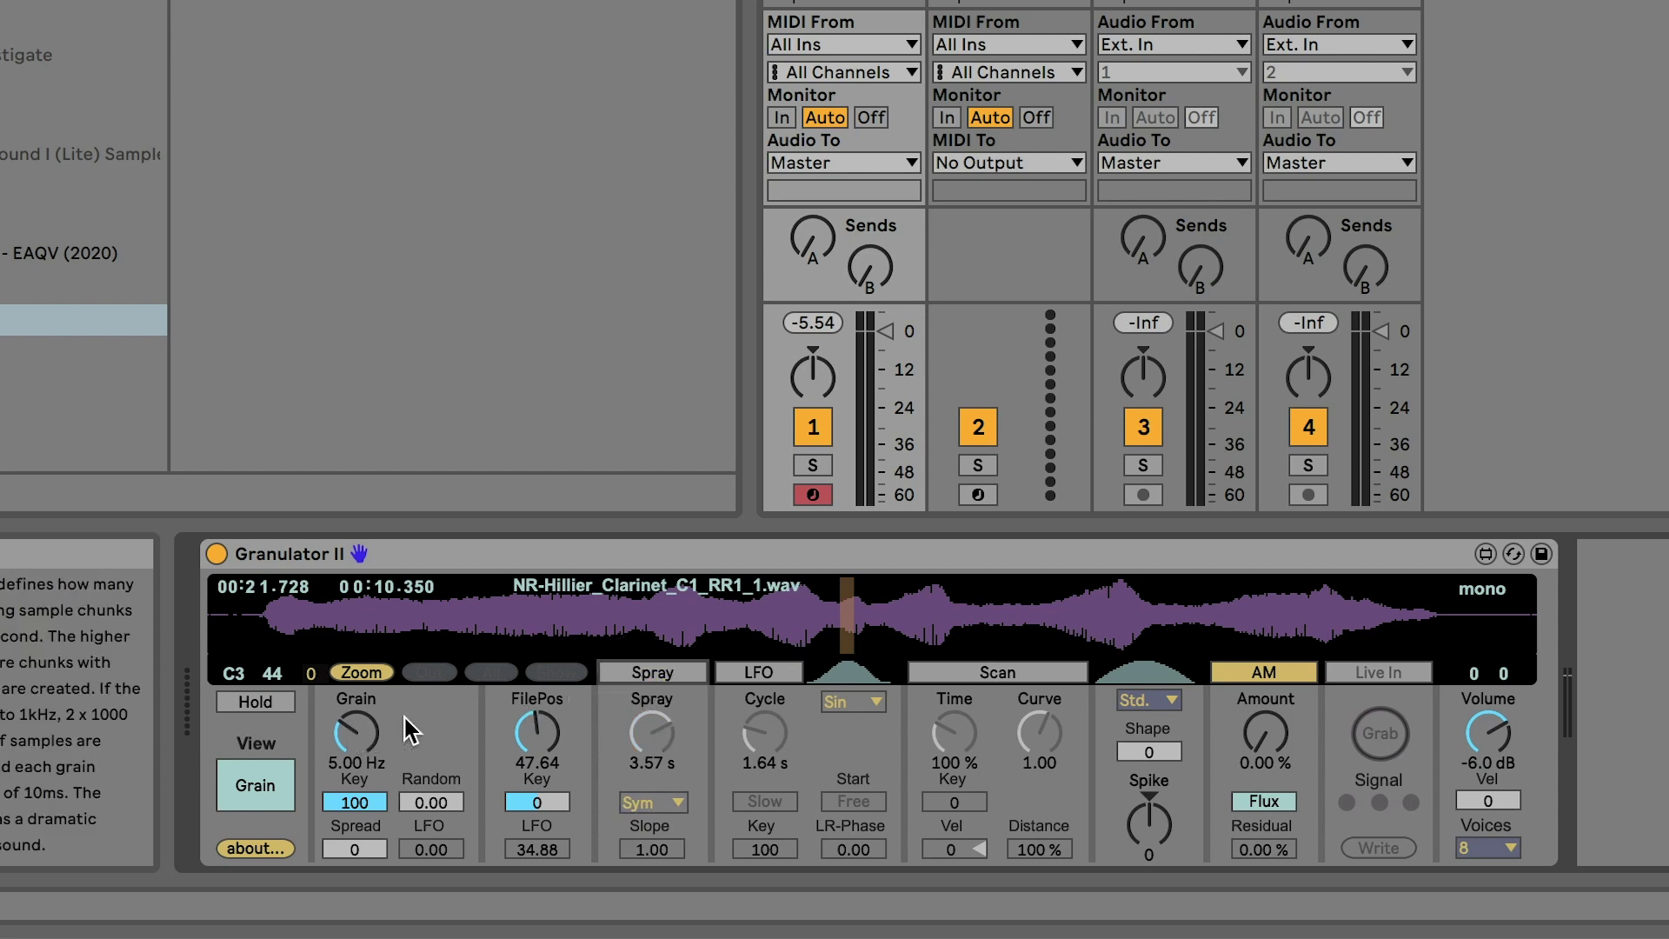
- Lower the Grain rate to 0.25 Hz and raise it again while playing
drag(358, 733, 351, 828)
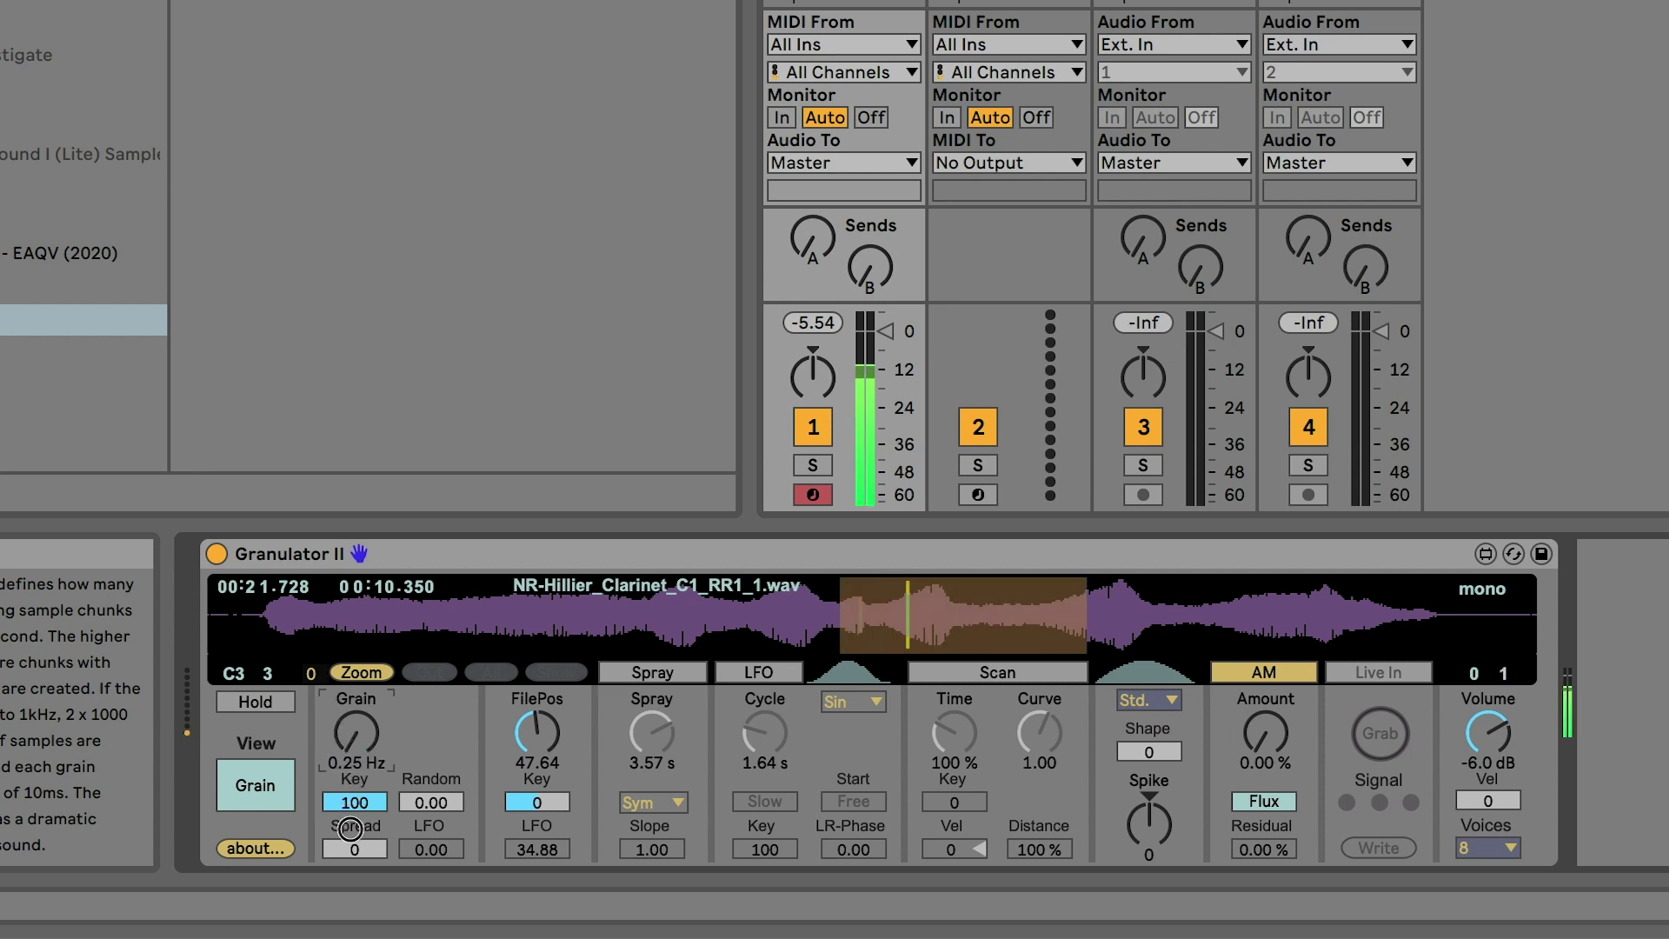
click(357, 733)
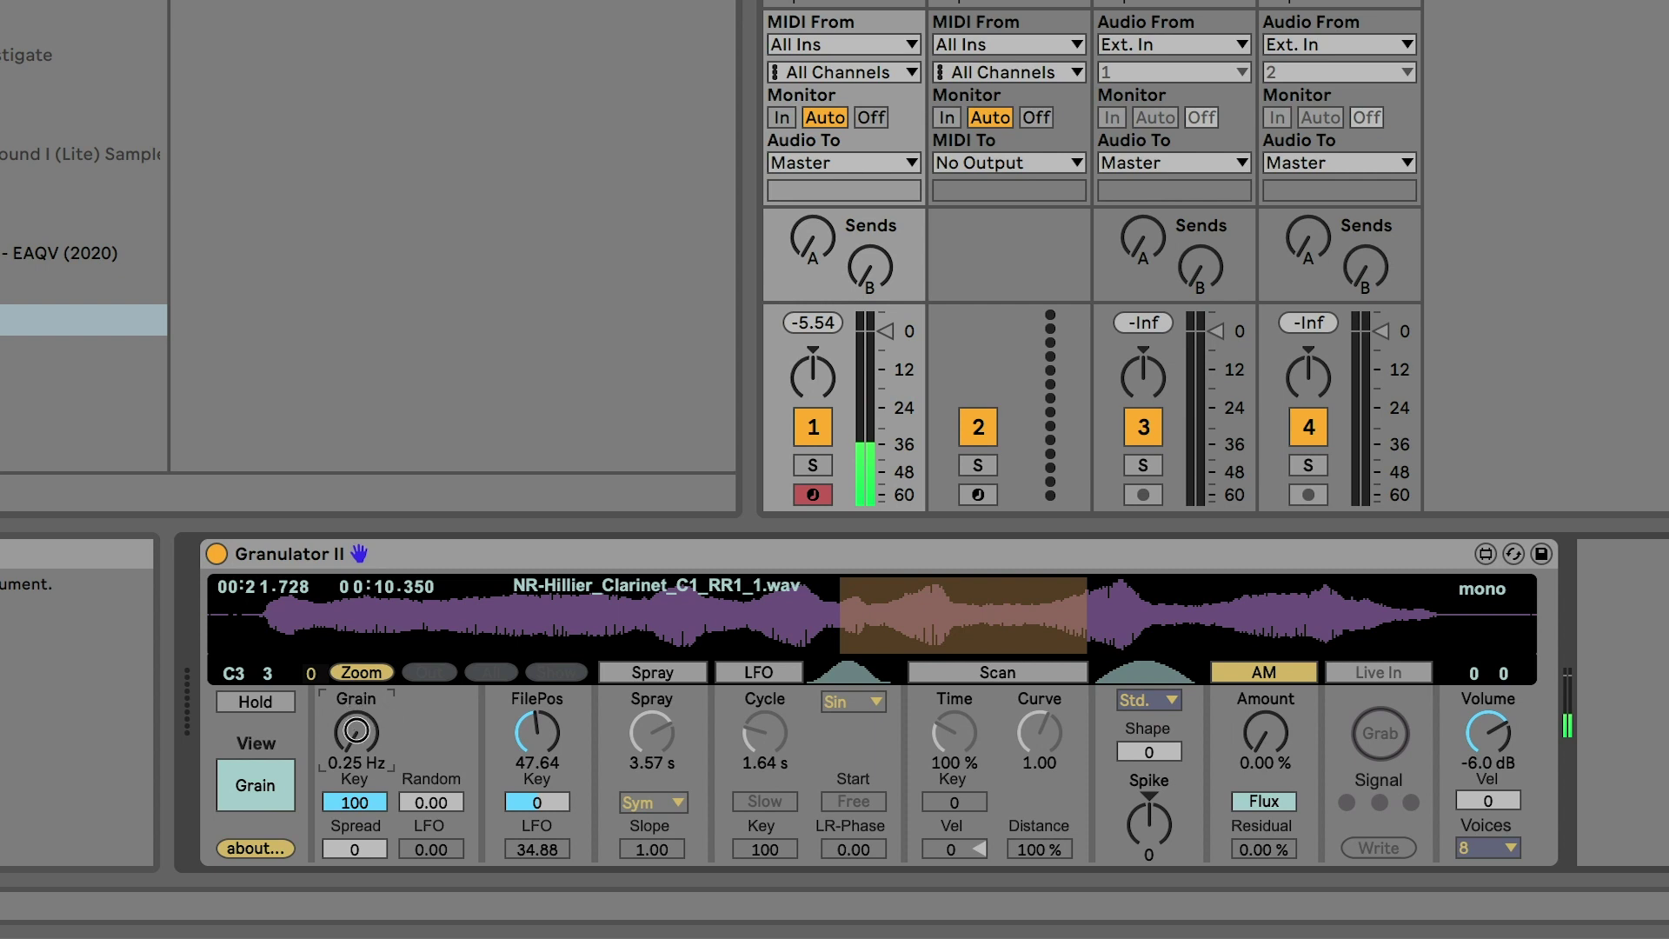
drag(354, 697, 401, 518)
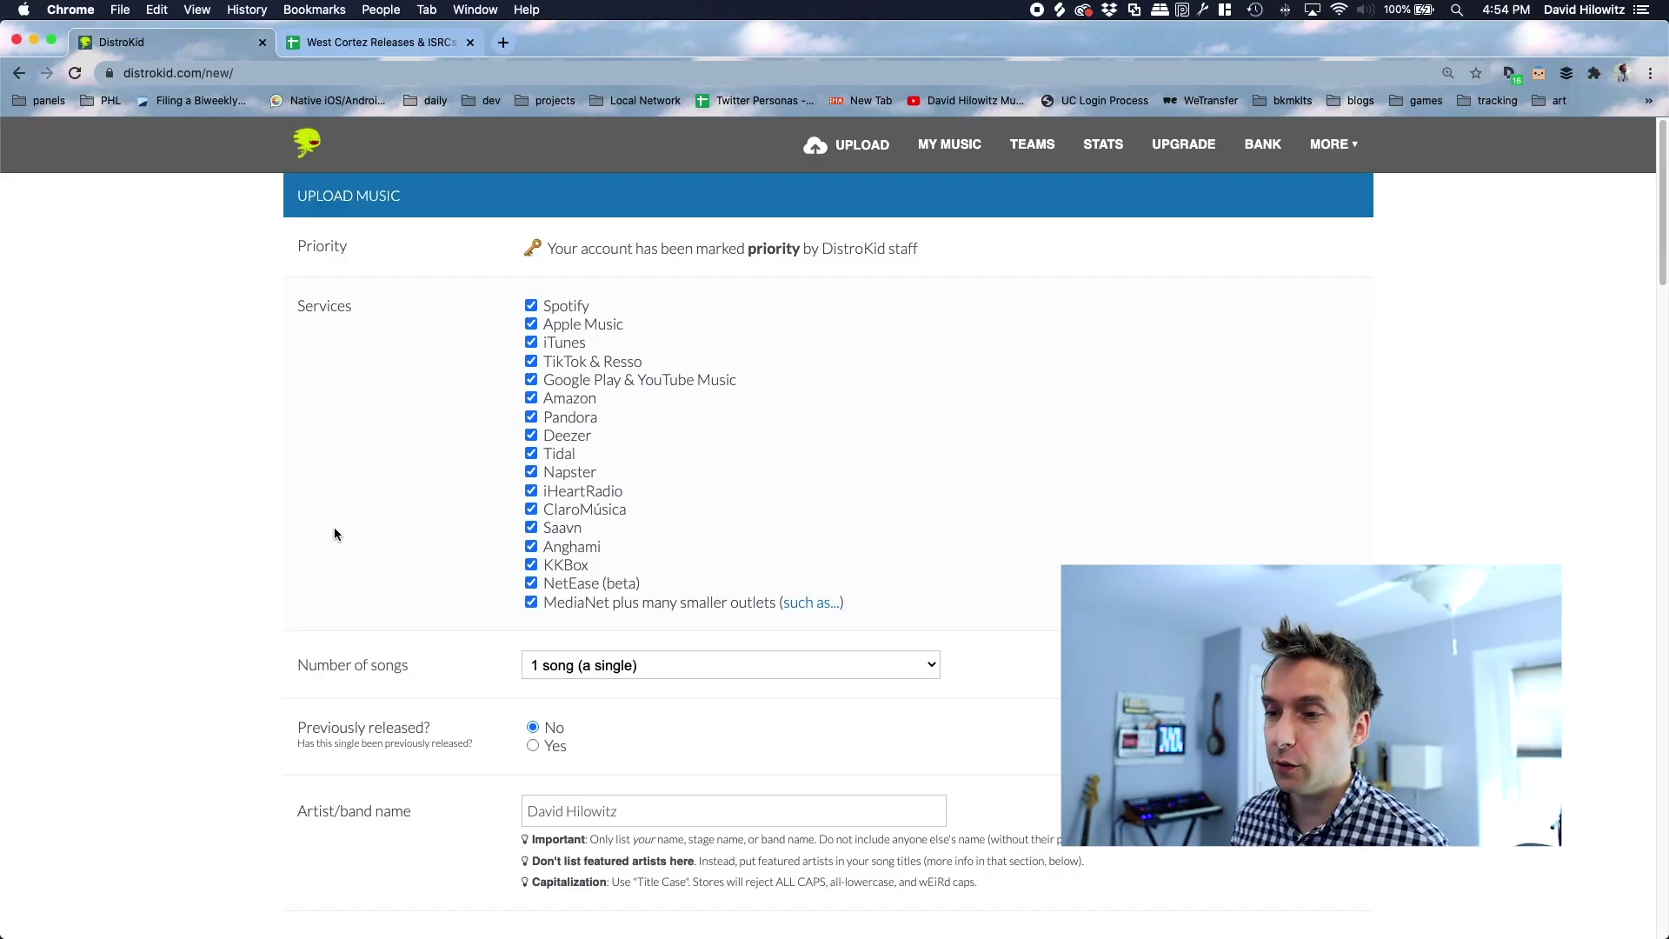
- In the DistroKid upload form, set the single's release date to August 21, 2020
scroll(350, 602, down, 9)
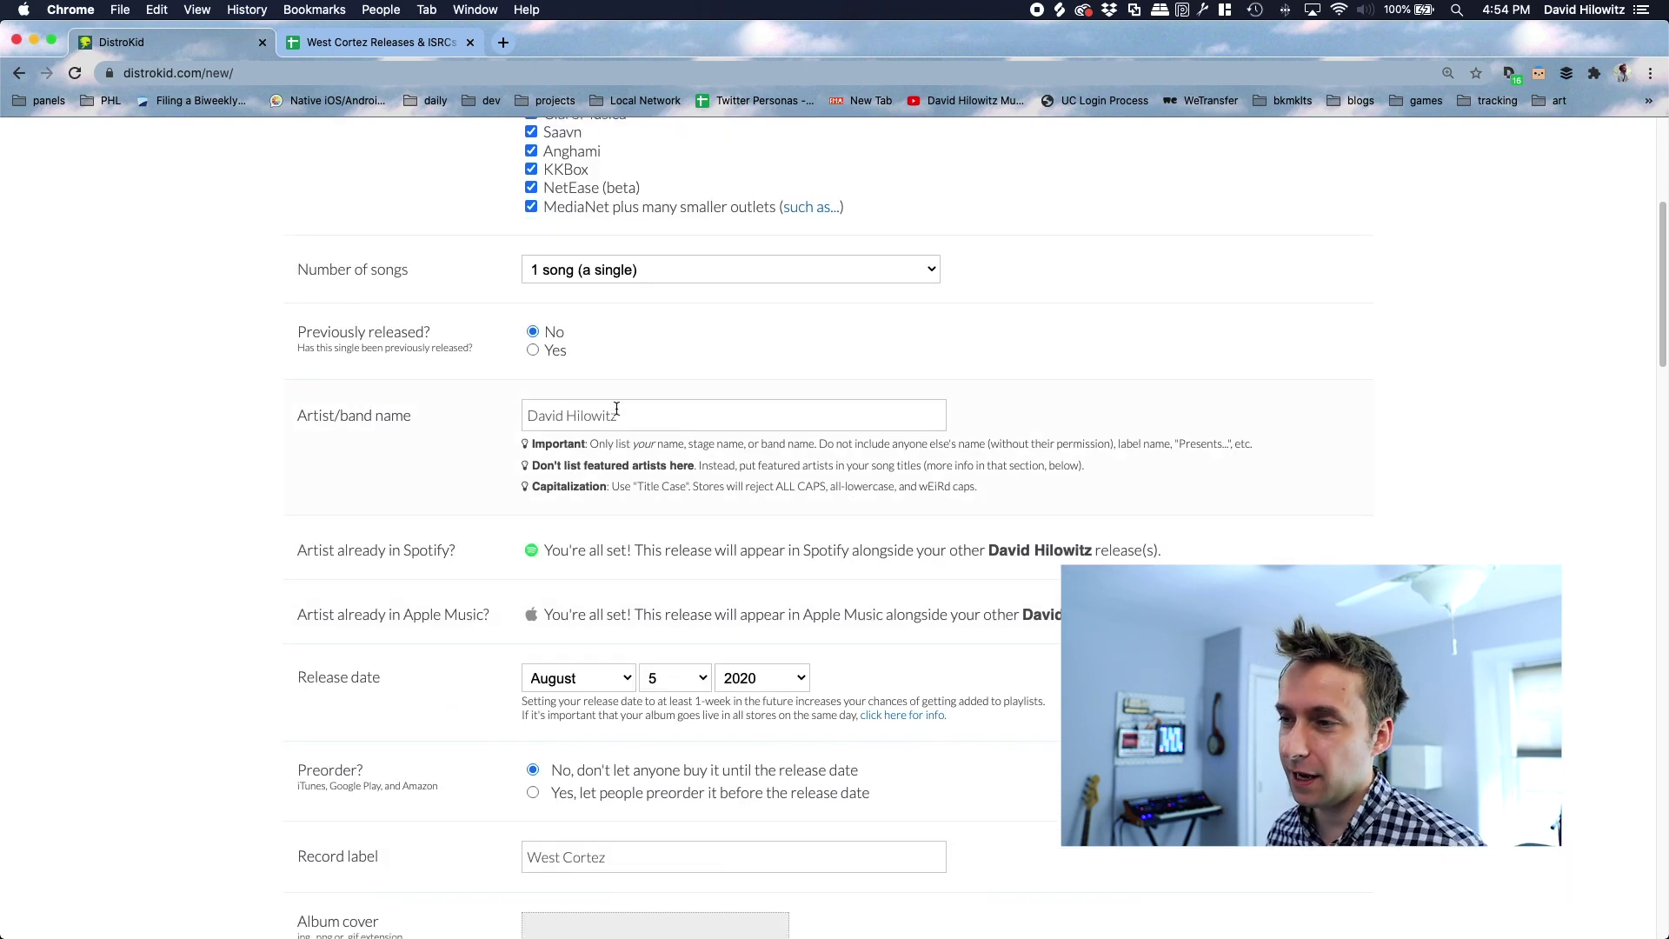
scroll(963, 687, down, 3)
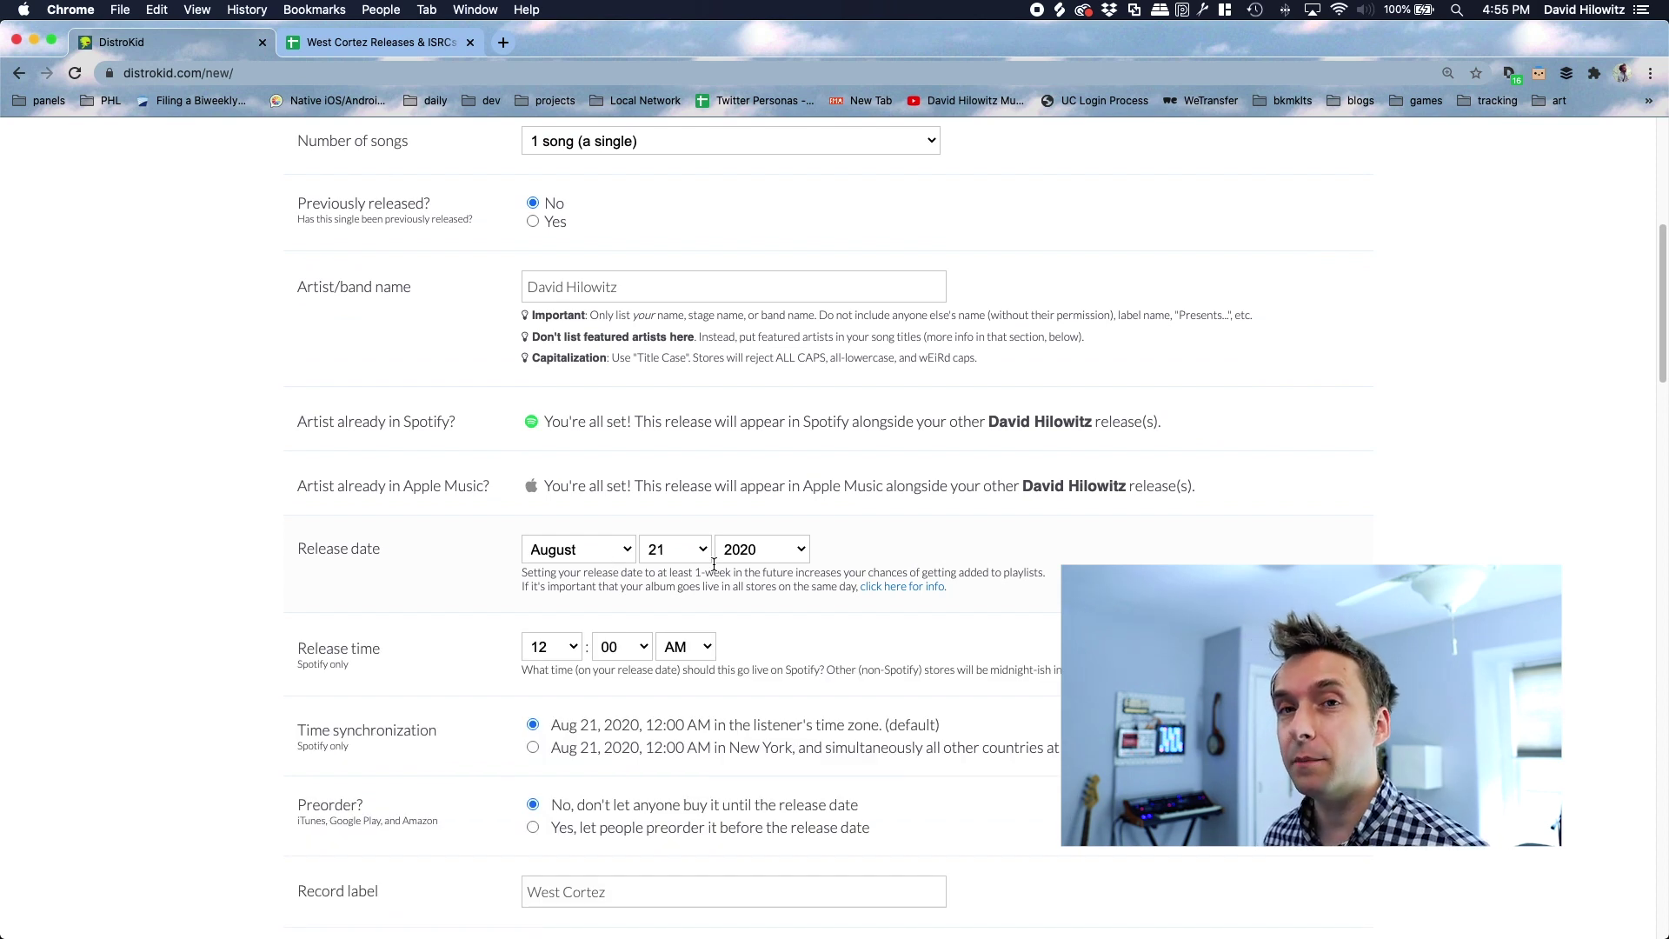
click(671, 555)
click(671, 554)
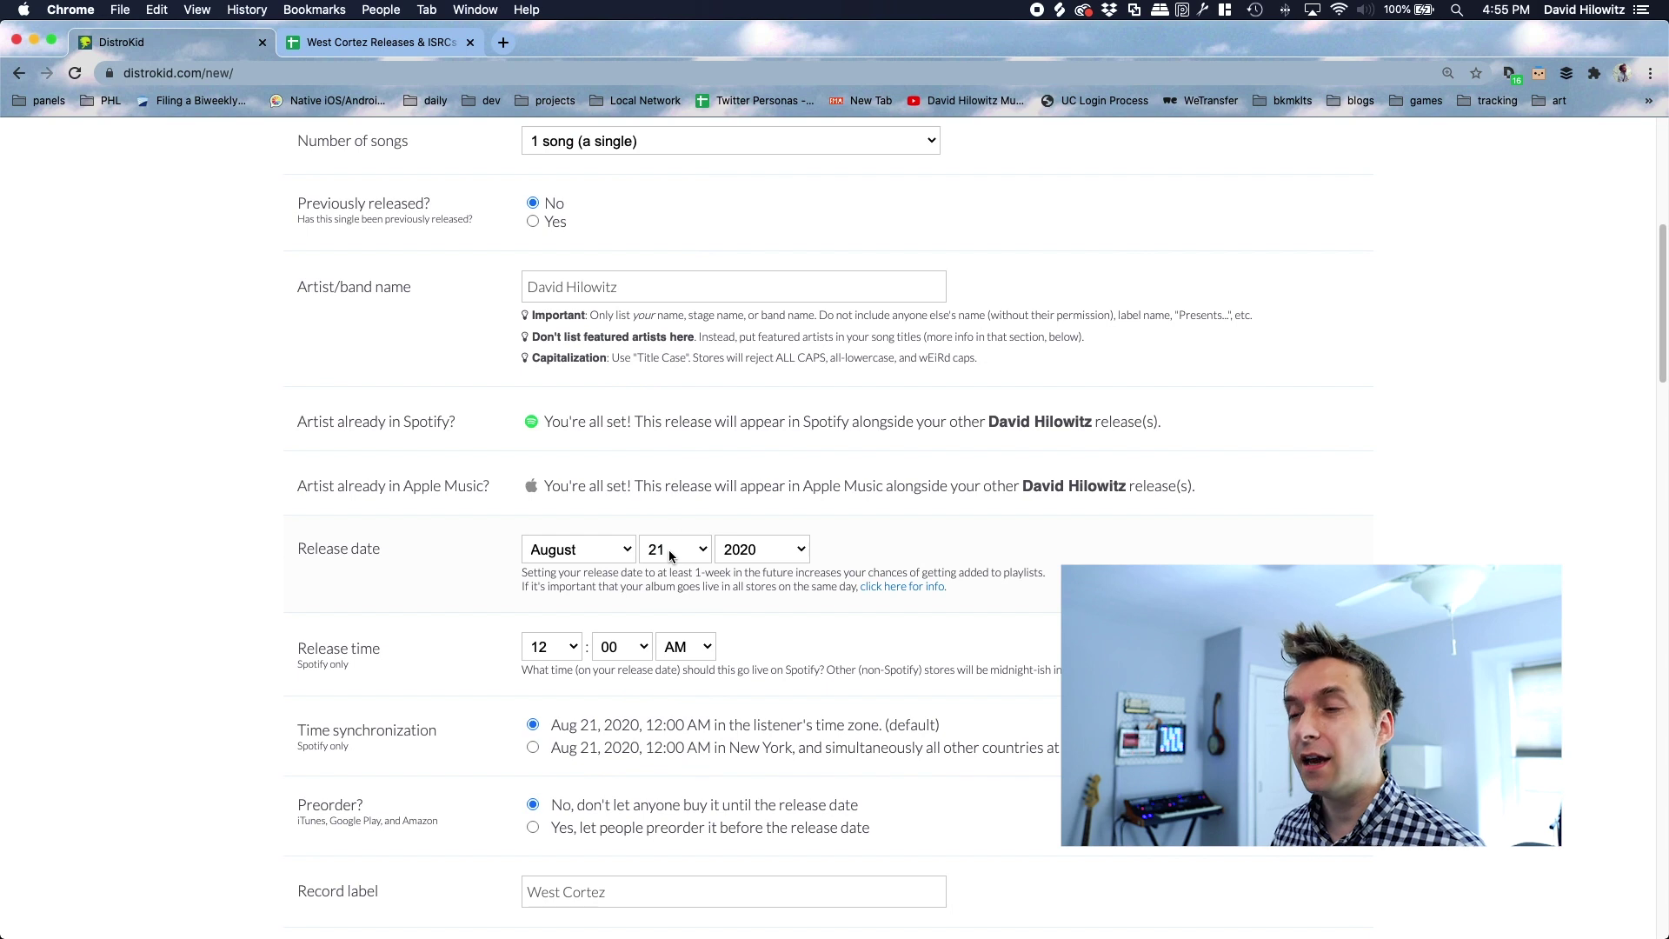
- Choose the Clarkish Town artwork image as the album cover
scroll(805, 719, down, 8)
click(659, 611)
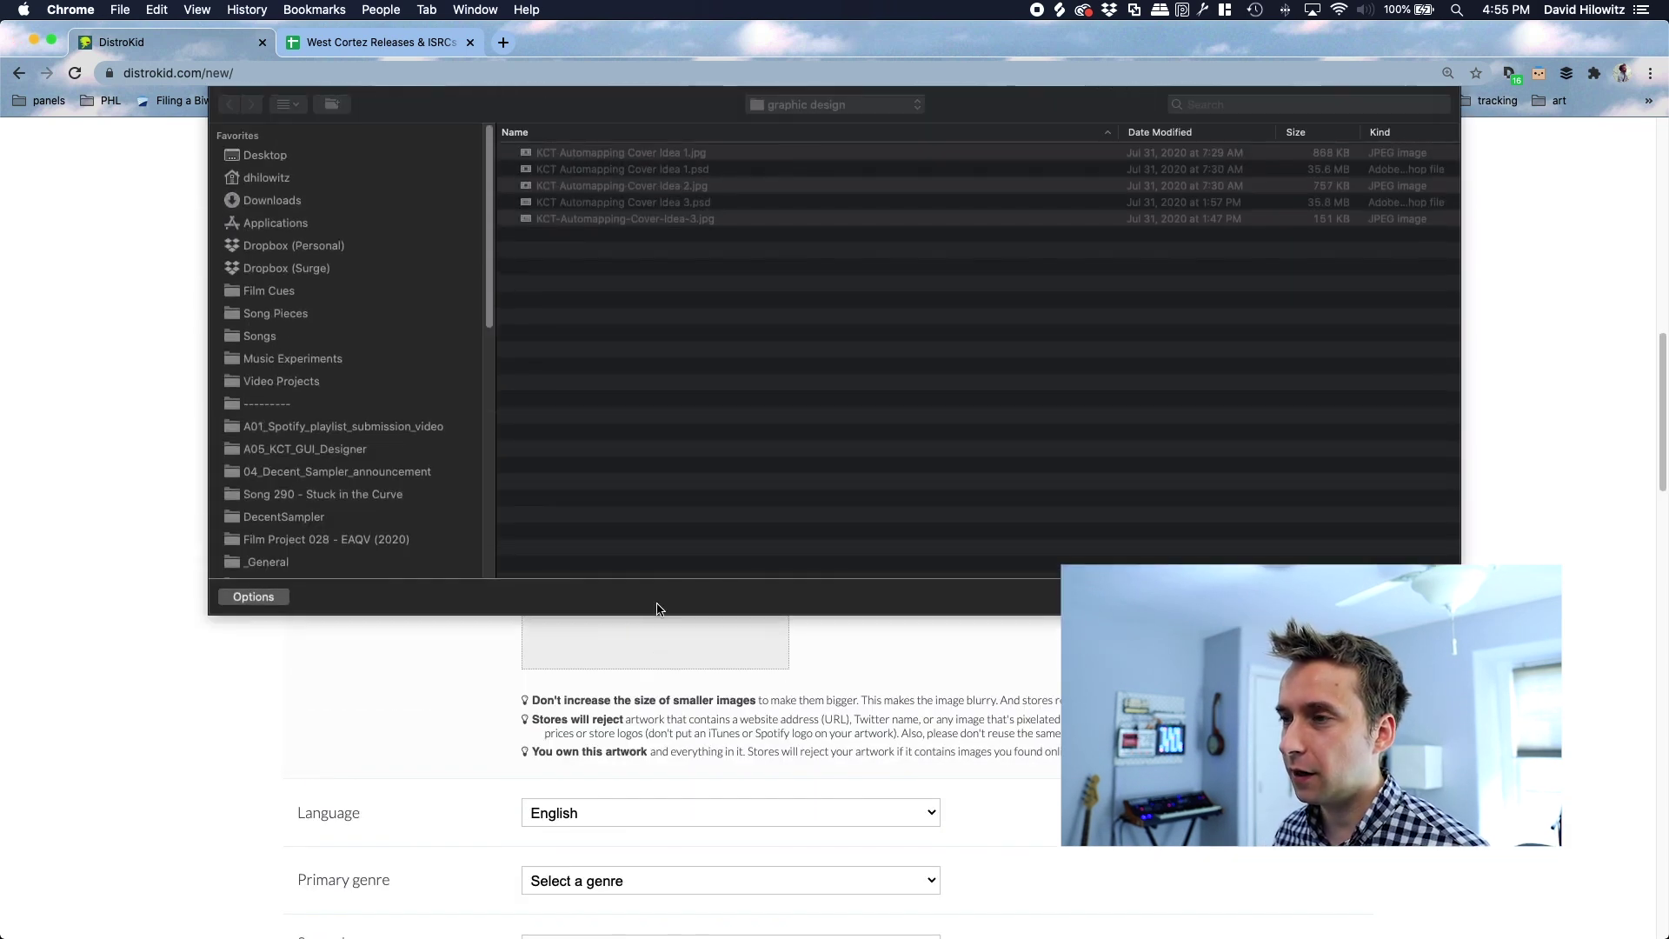
double_click(730, 228)
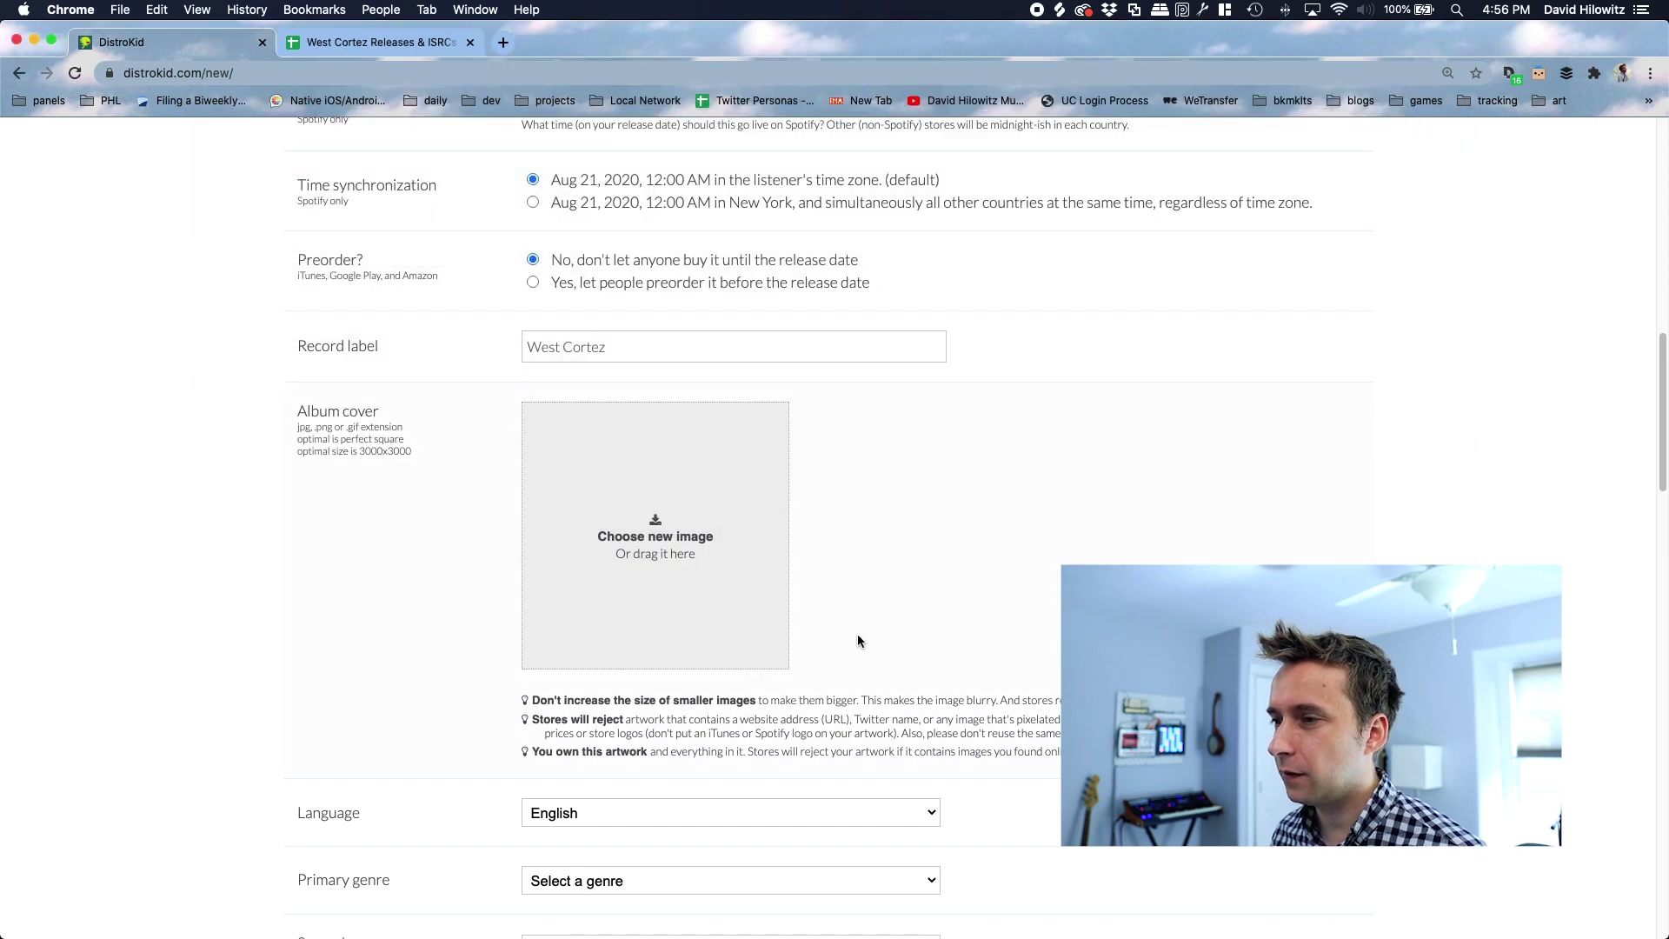
- Set the primary genre to Electronic and the electronic subgenre to Electronica / Downtempo
scroll(798, 686, down, 4)
click(616, 663)
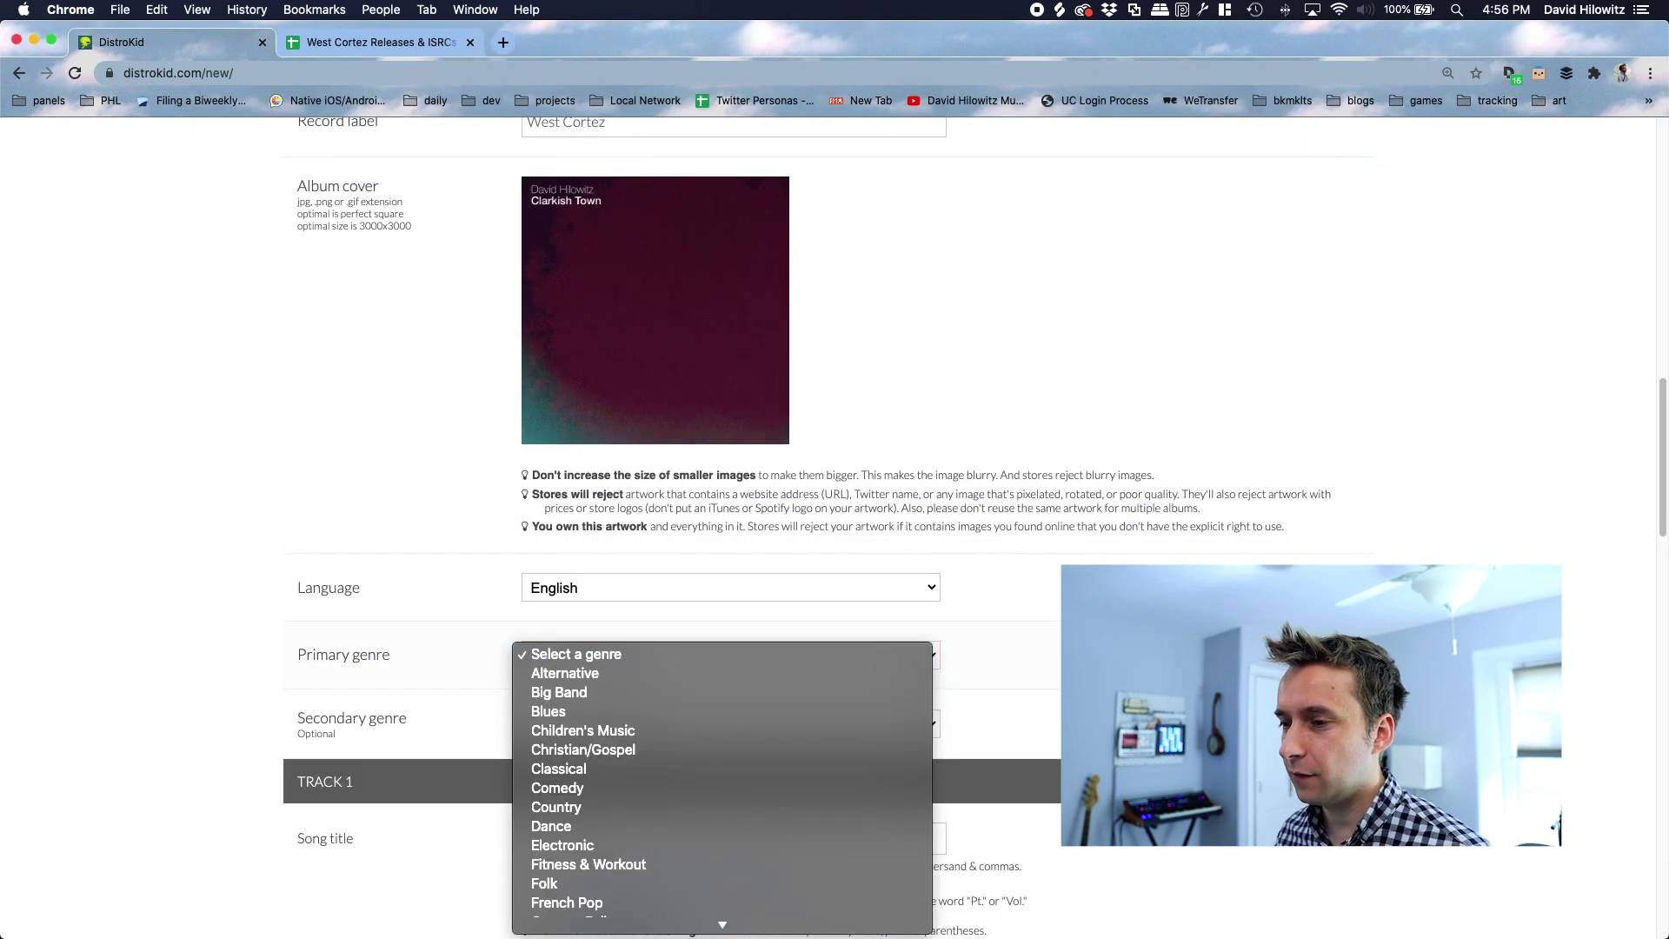
click(867, 850)
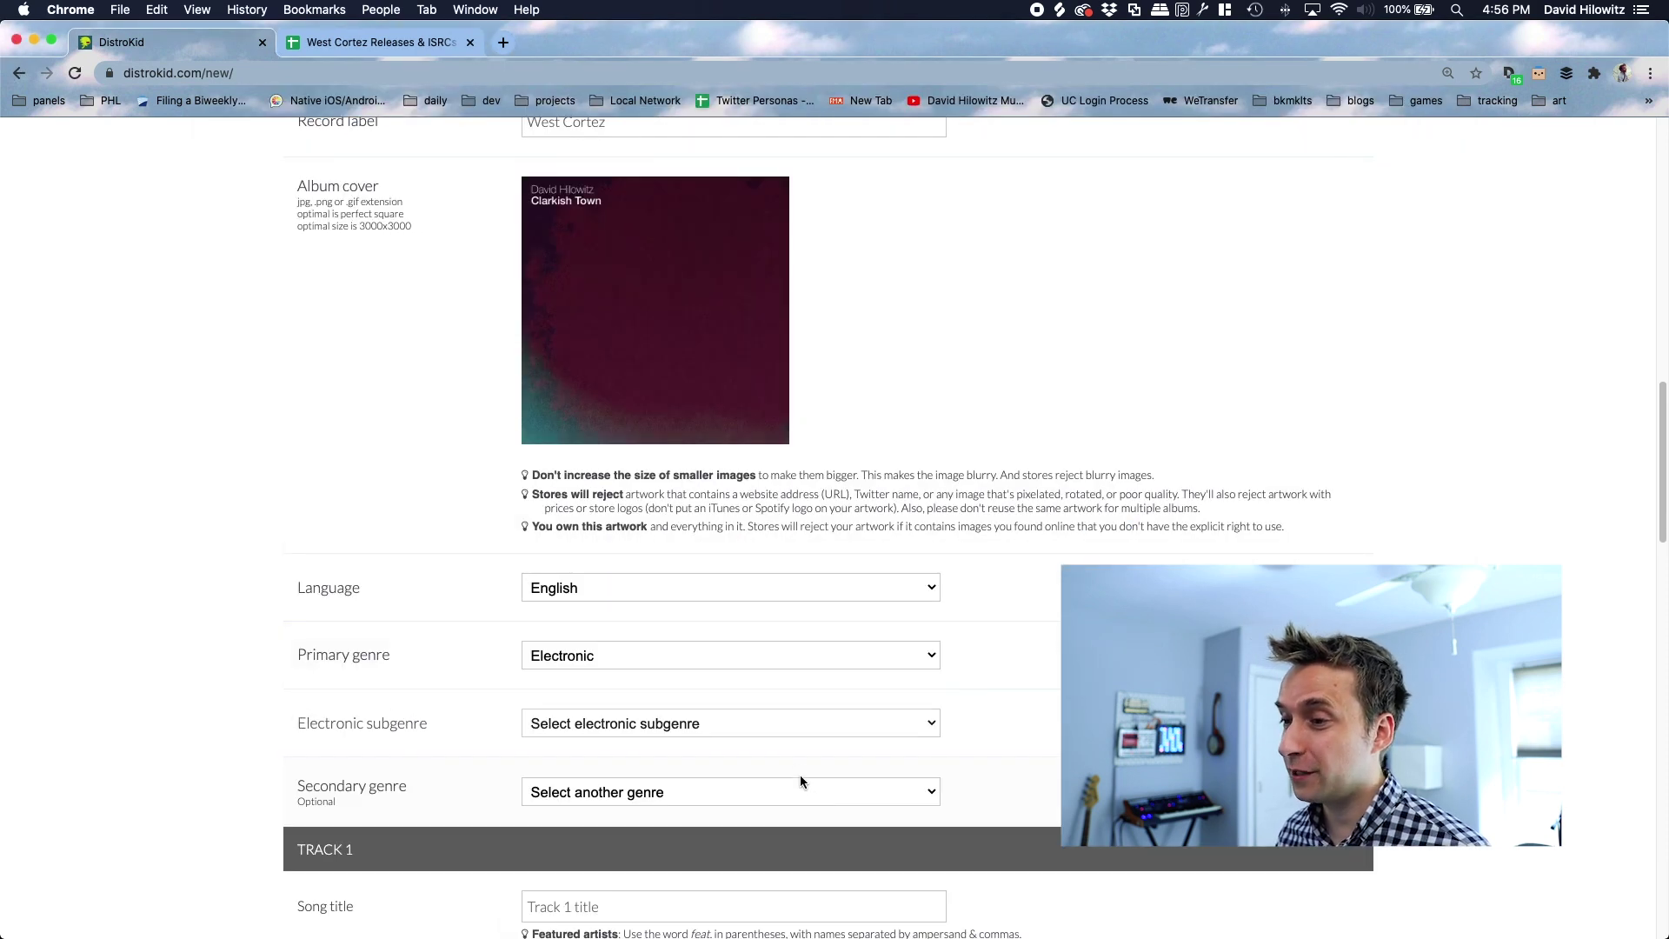
click(785, 725)
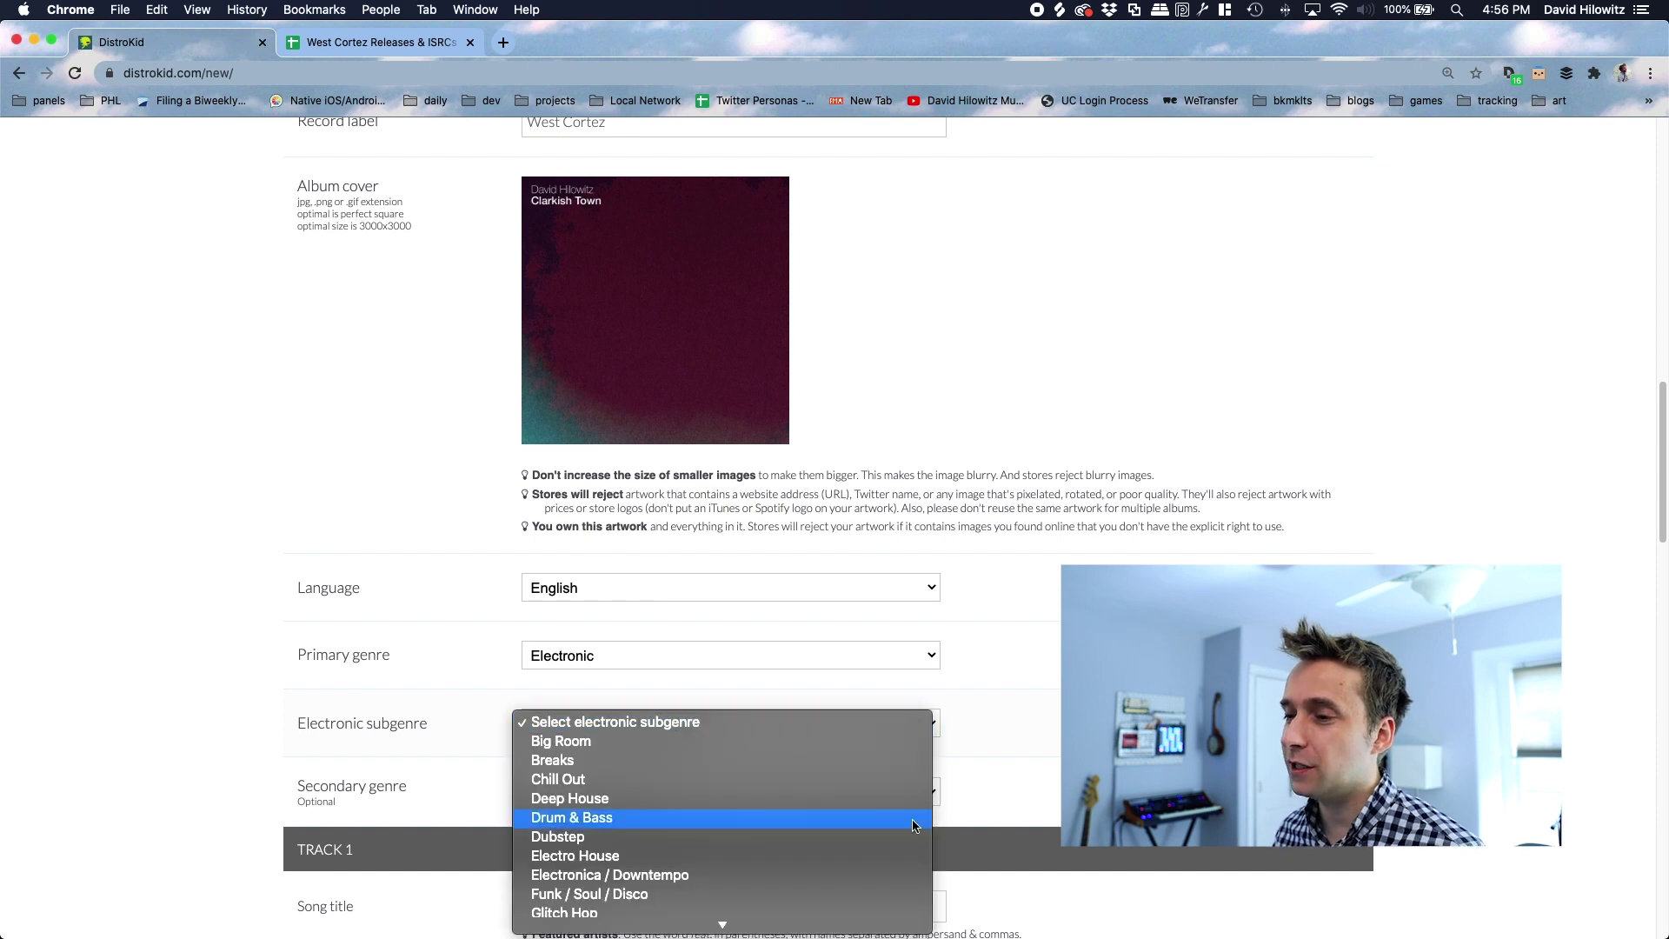
click(877, 876)
- Enter "Clarkish Town" as the song title of track 1
scroll(739, 695, down, 5)
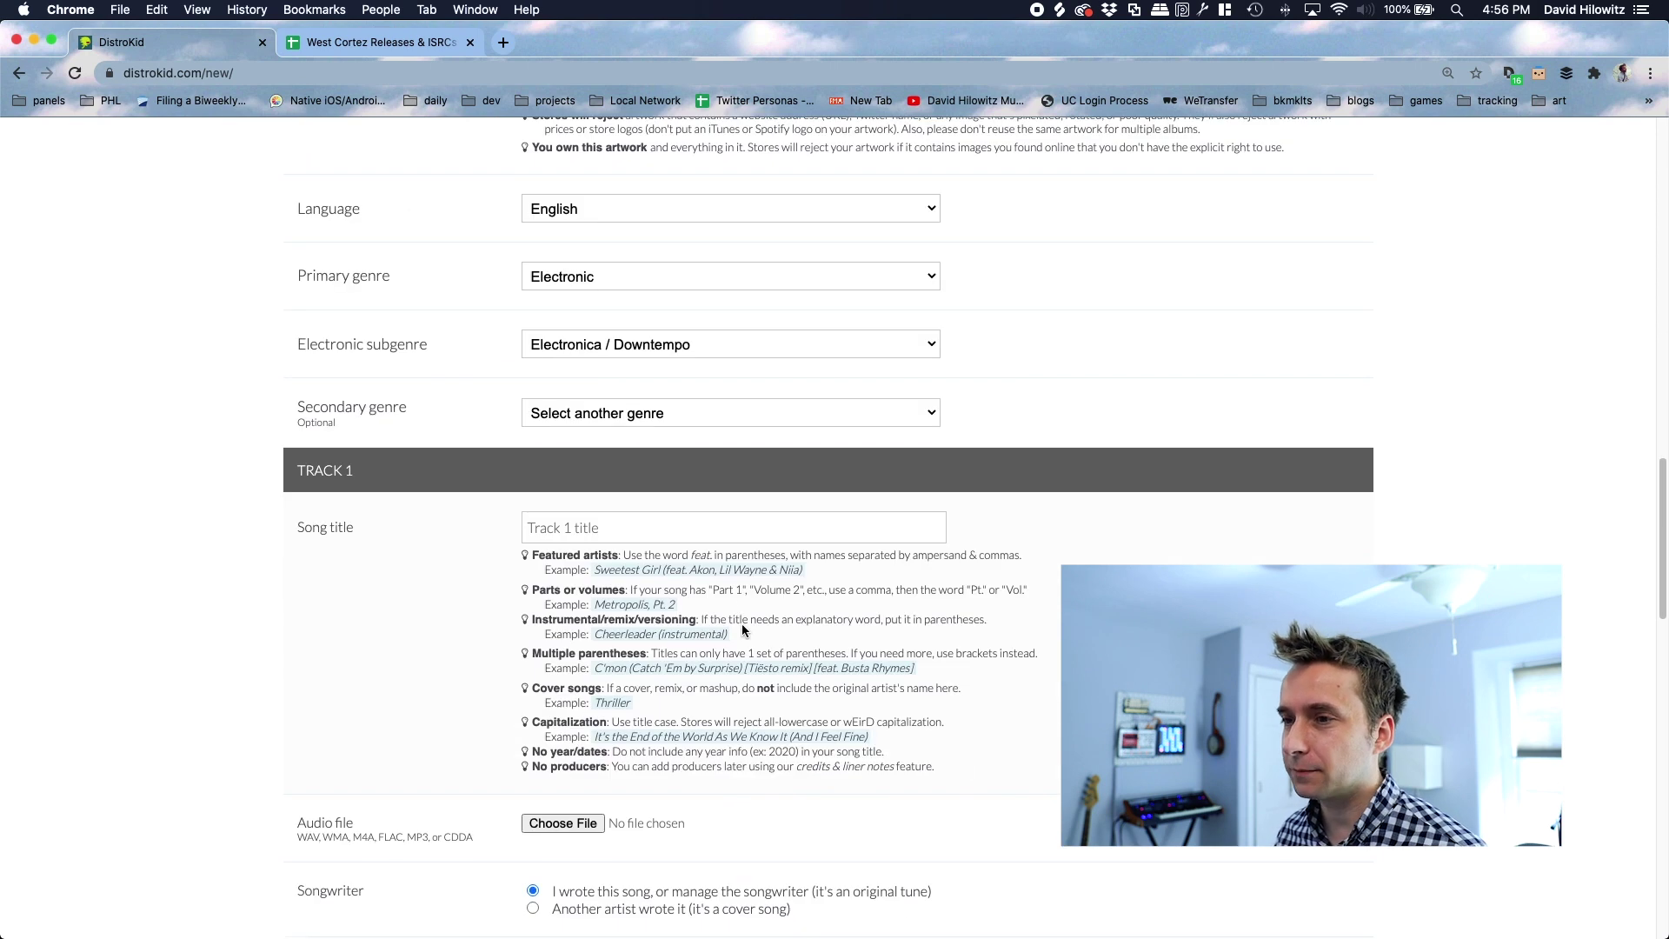
text(Clarkish D)
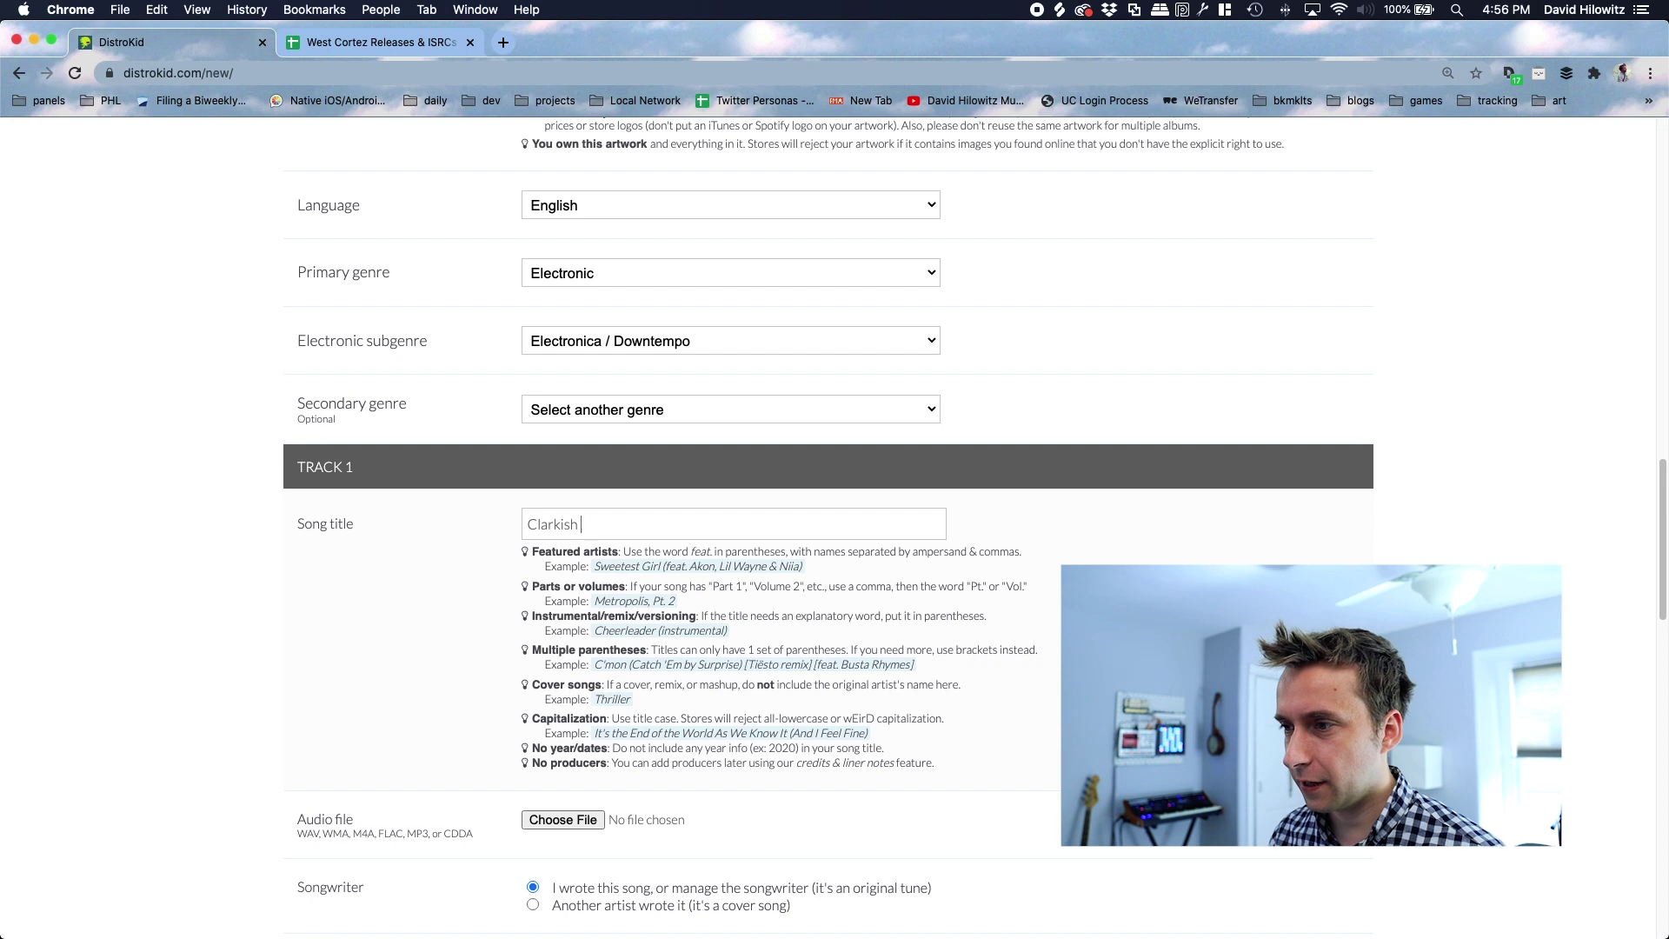
key(BackSpace)
text(Toad)
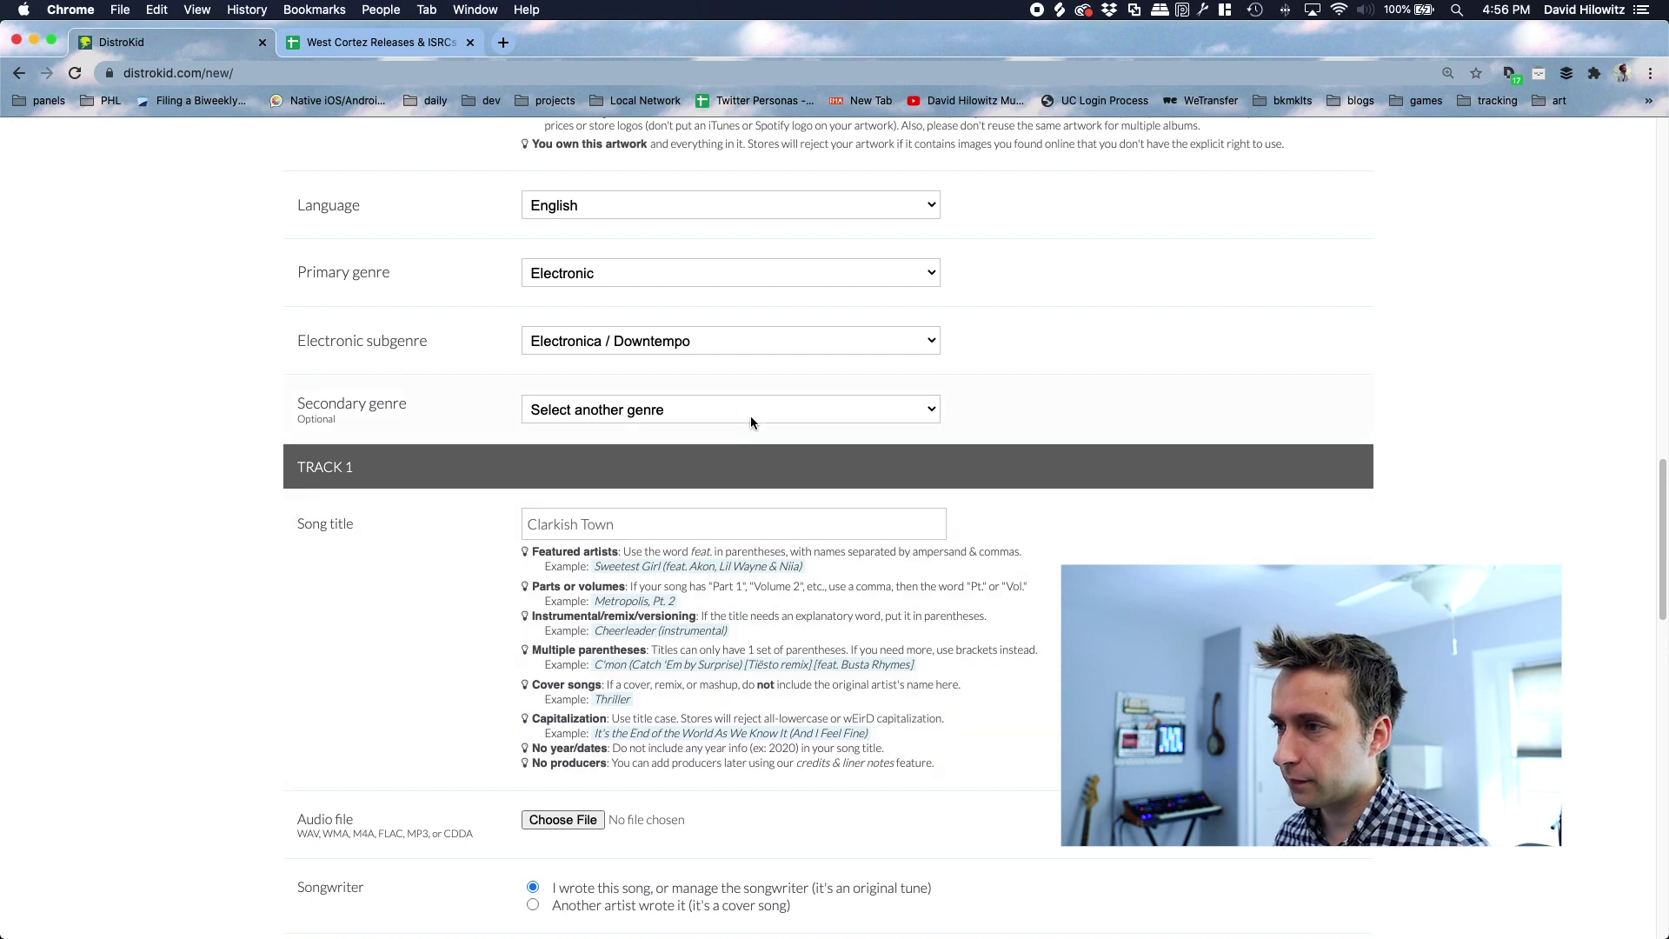
- Attach "Film Cue 239 - Clarkish Town - Master 2.wav" from the Master 2 folder as the track's audio file
scroll(782, 695, down, 3)
click(569, 614)
double_click(598, 168)
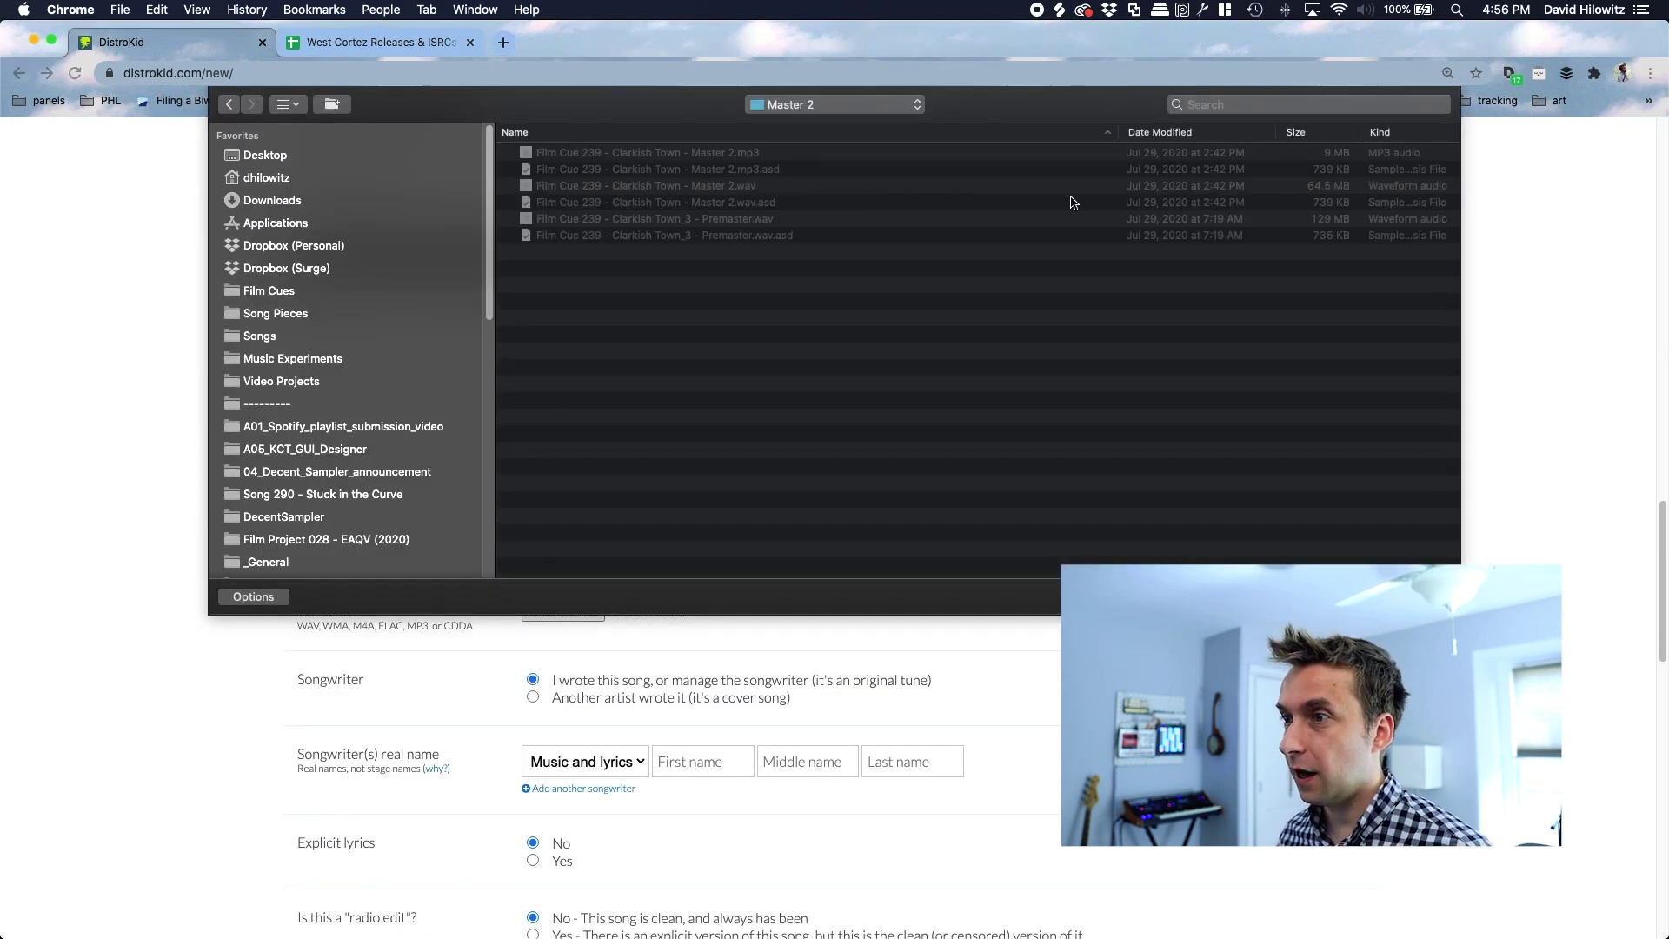
double_click(718, 186)
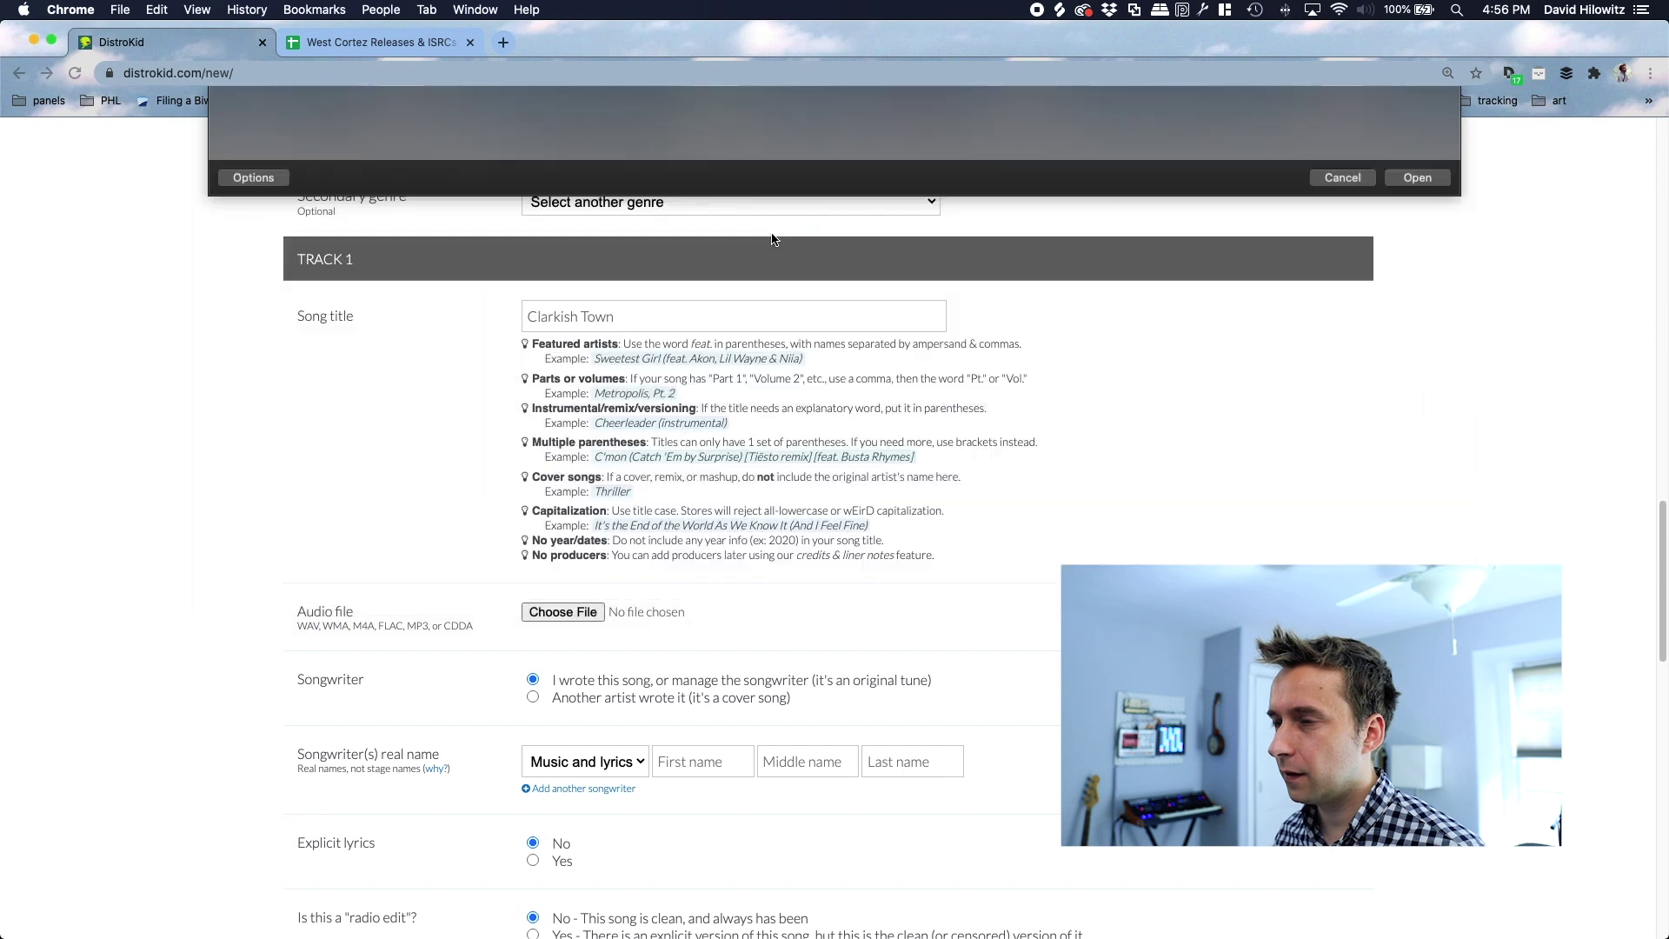
- Go through the remaining track settings and extras down to the mandatory checkboxes
scroll(869, 800, down, 3)
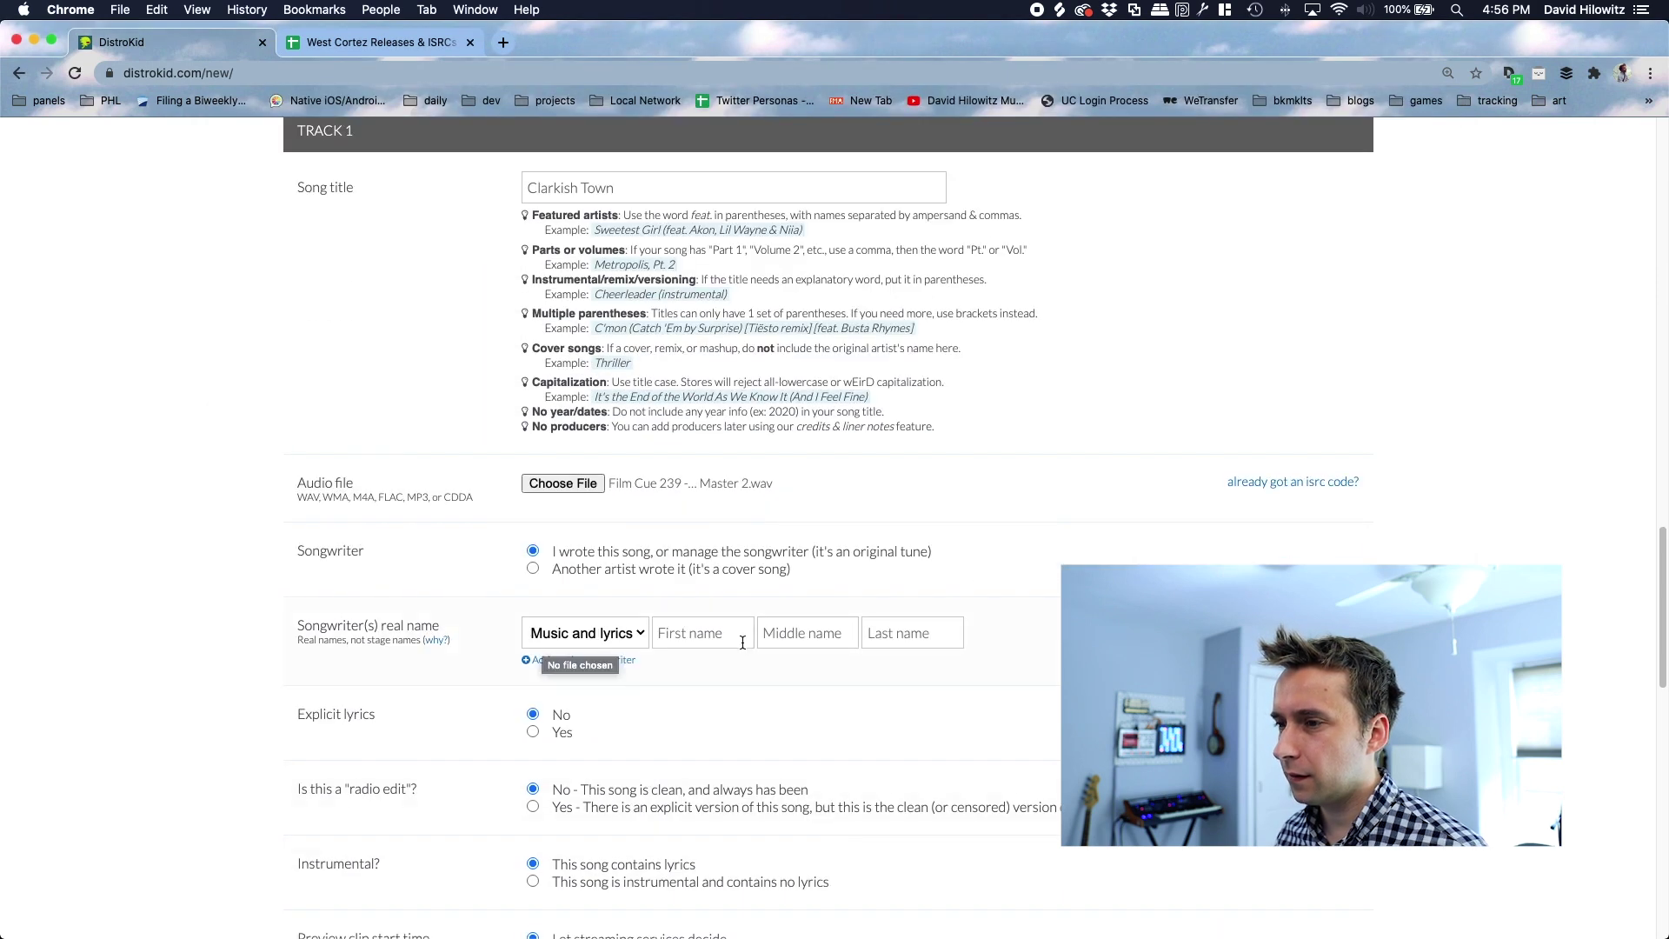
scroll(543, 645, down, 6)
scroll(359, 628, down, 7)
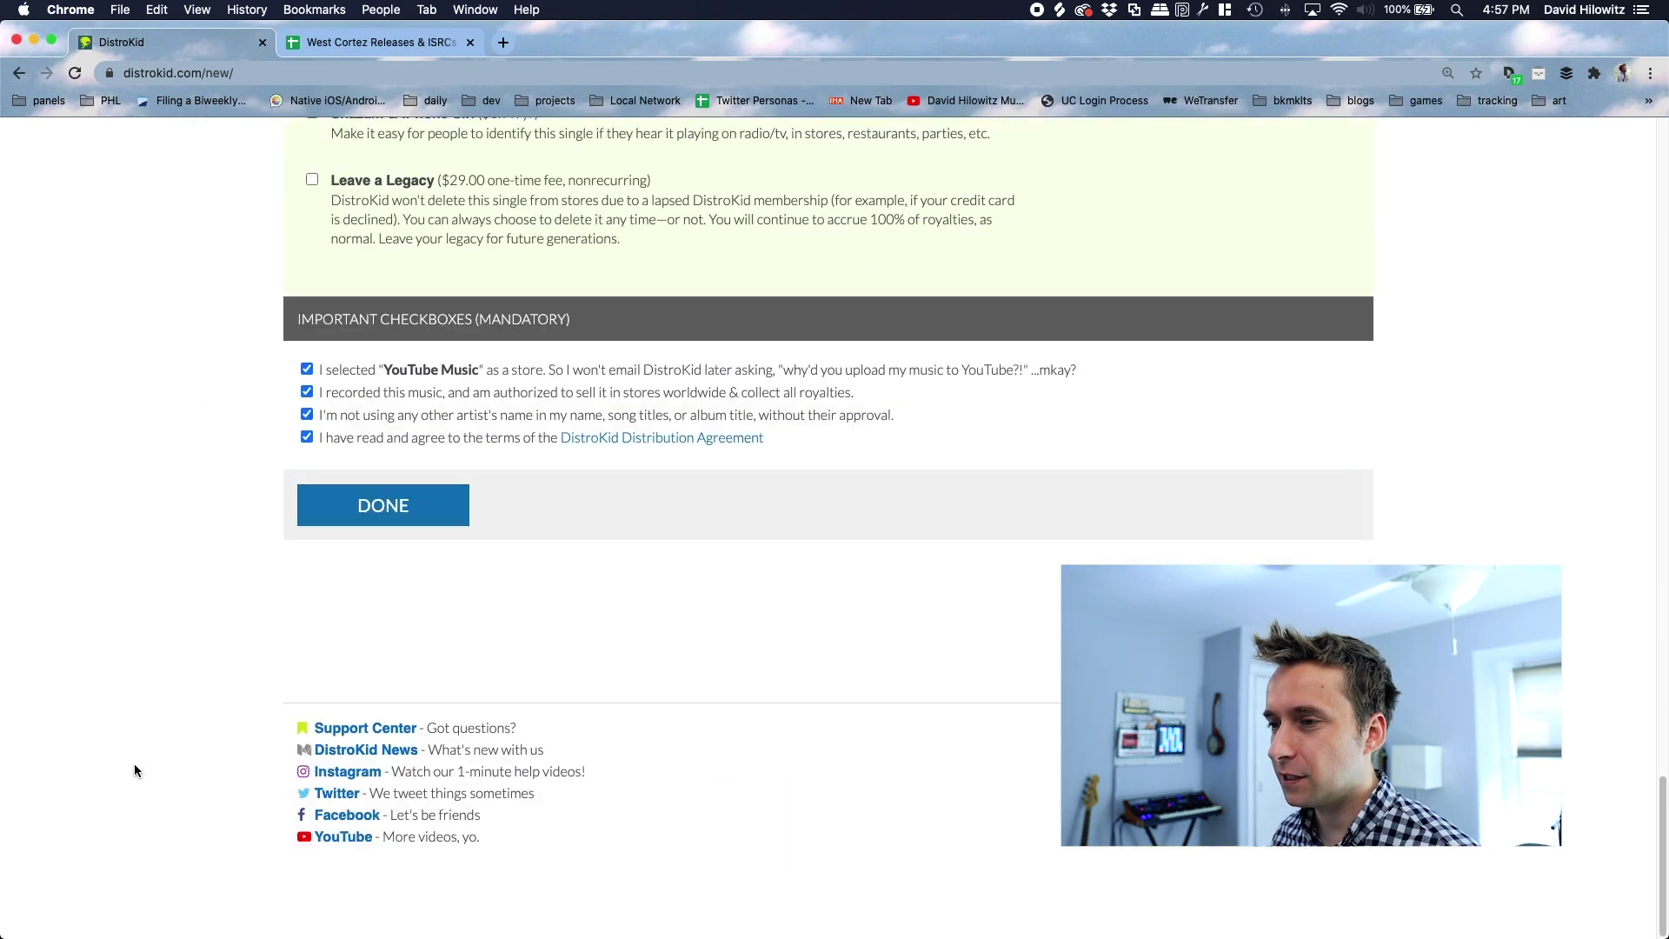
- Submit the Clarkish Town single for release and read through the release date notes and sharing options
click(418, 518)
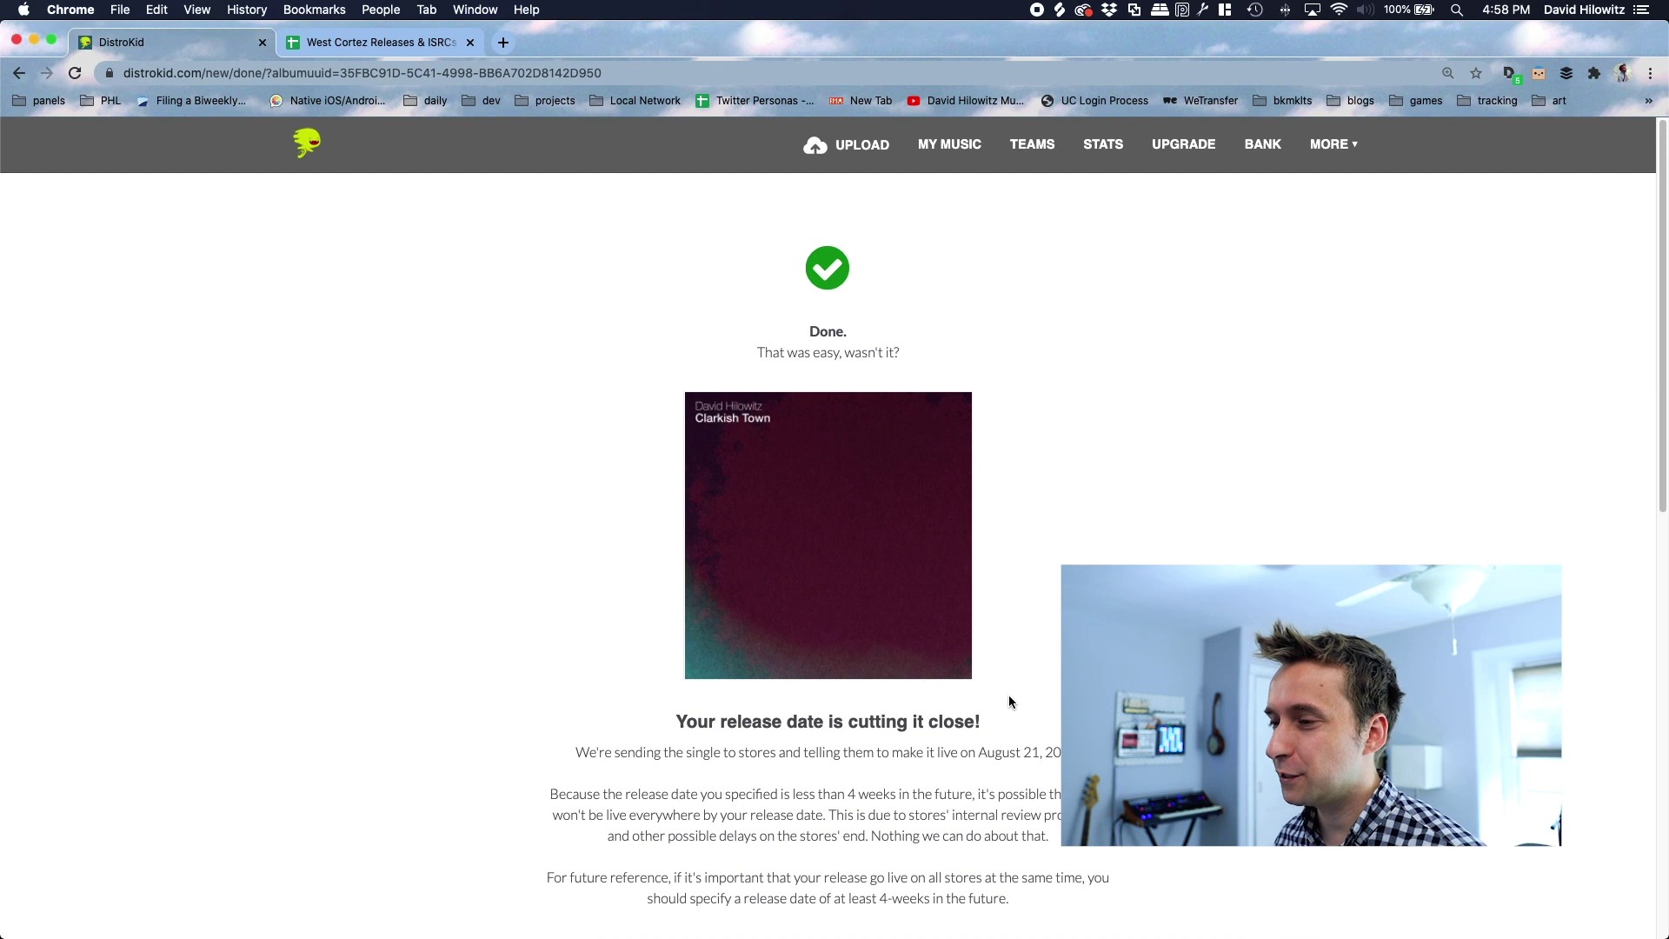
scroll(1009, 696, down, 3)
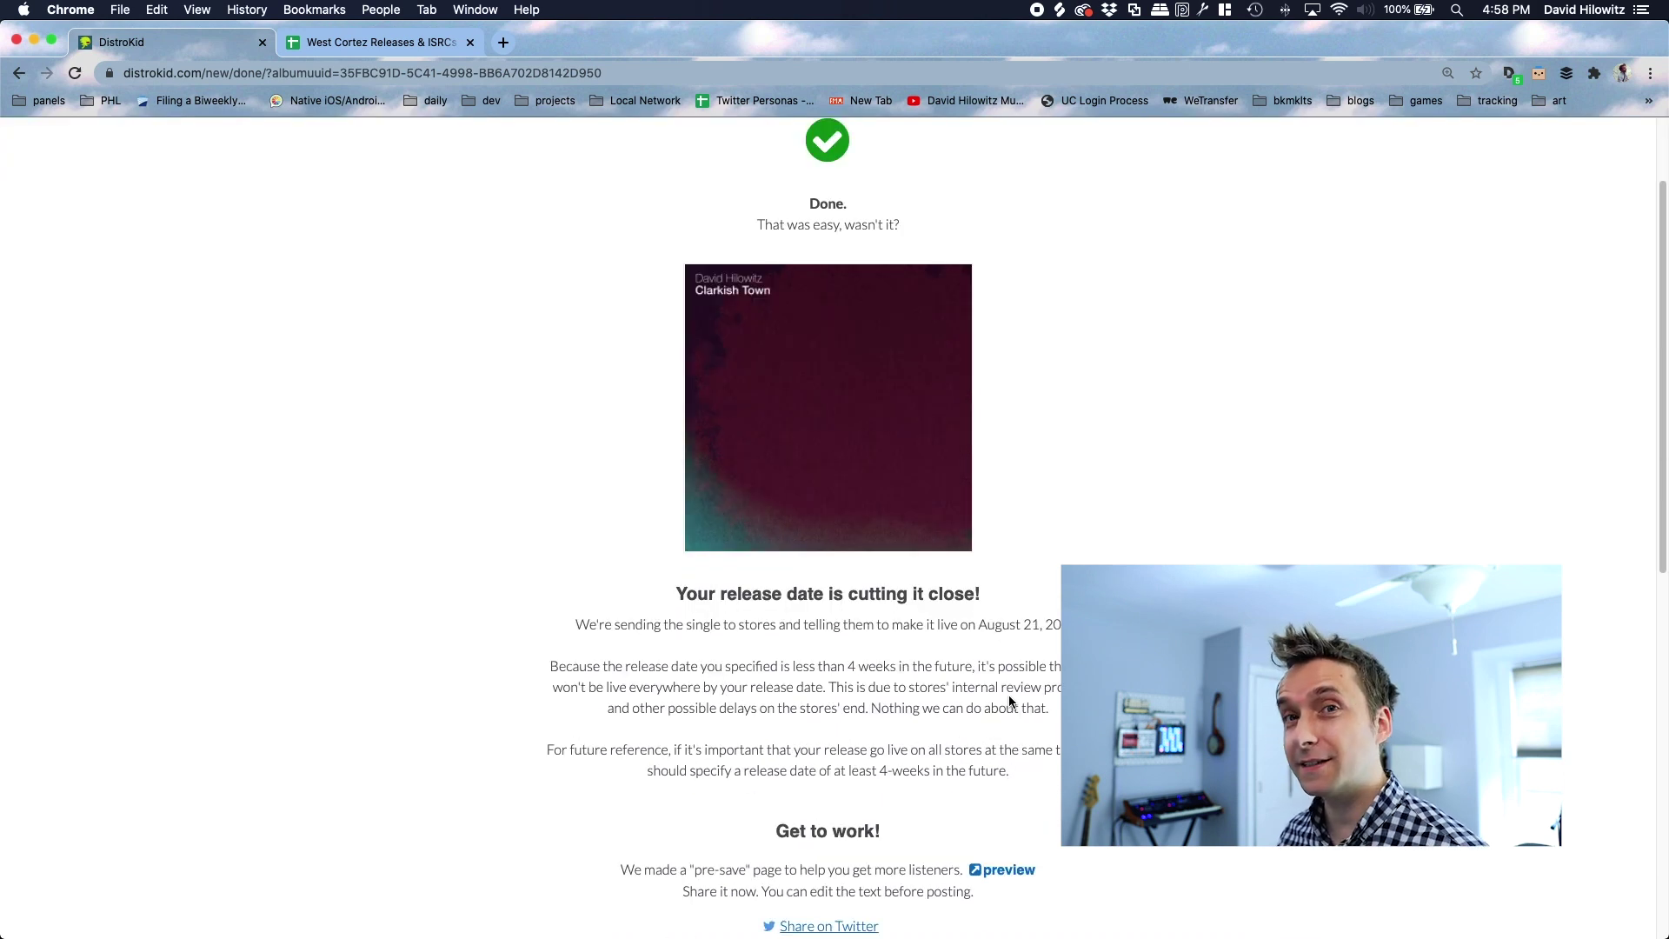
scroll(1032, 802, down, 5)
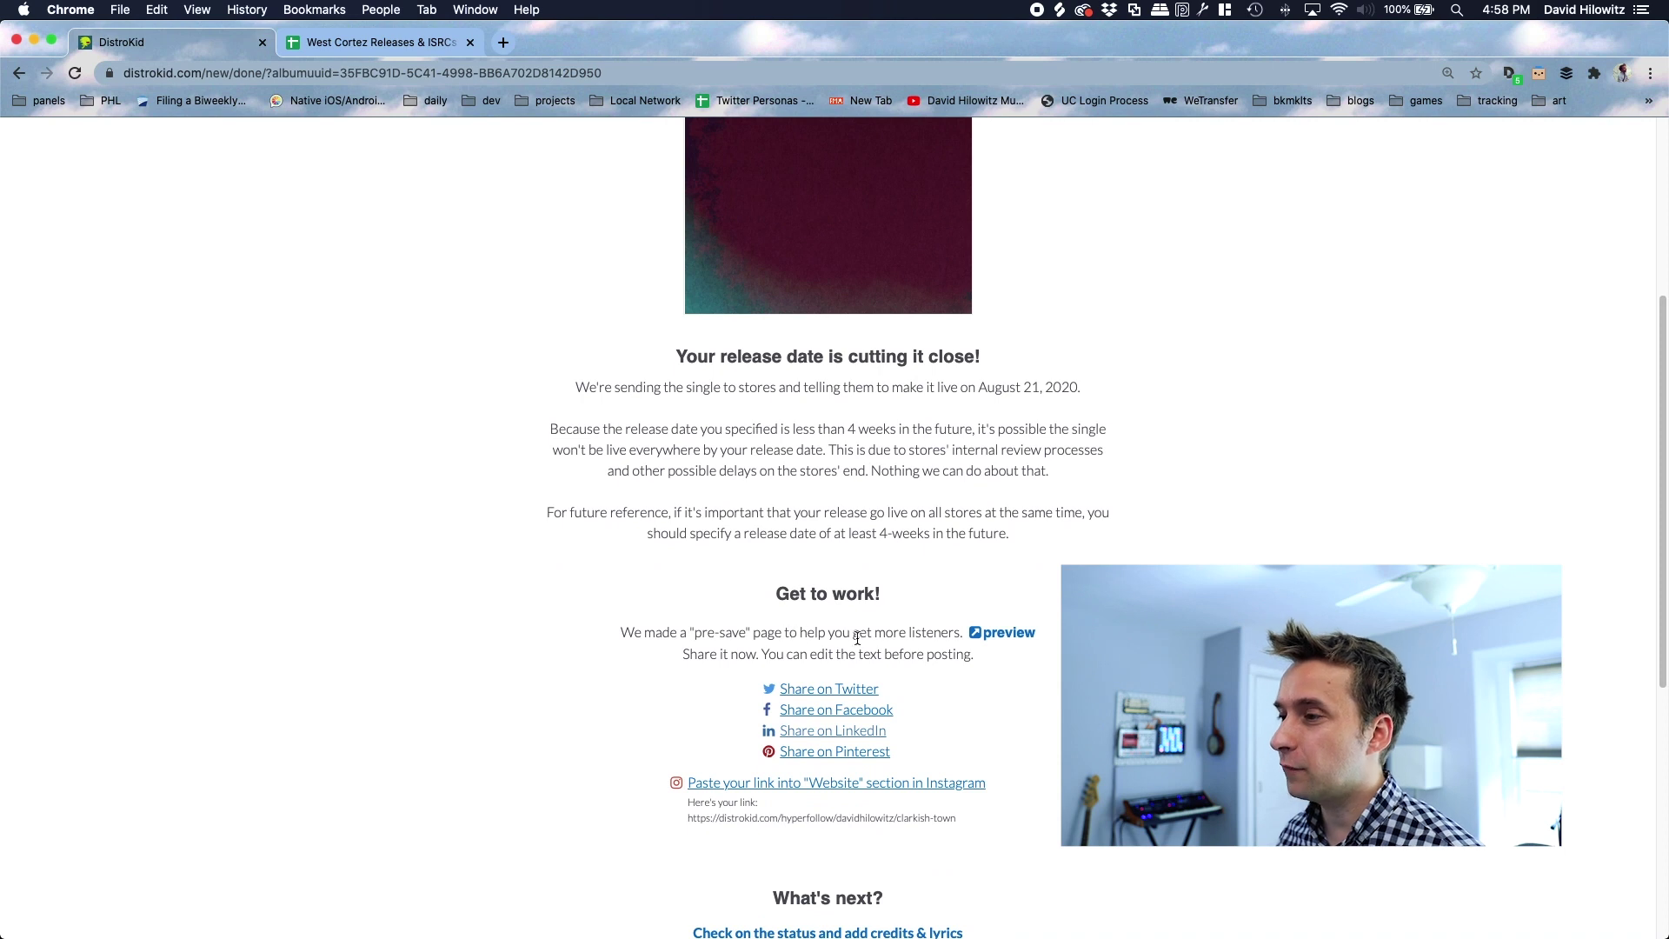
- Preview the single's pre-save page and look through it from the cover art down to the Spotify section
click(1000, 634)
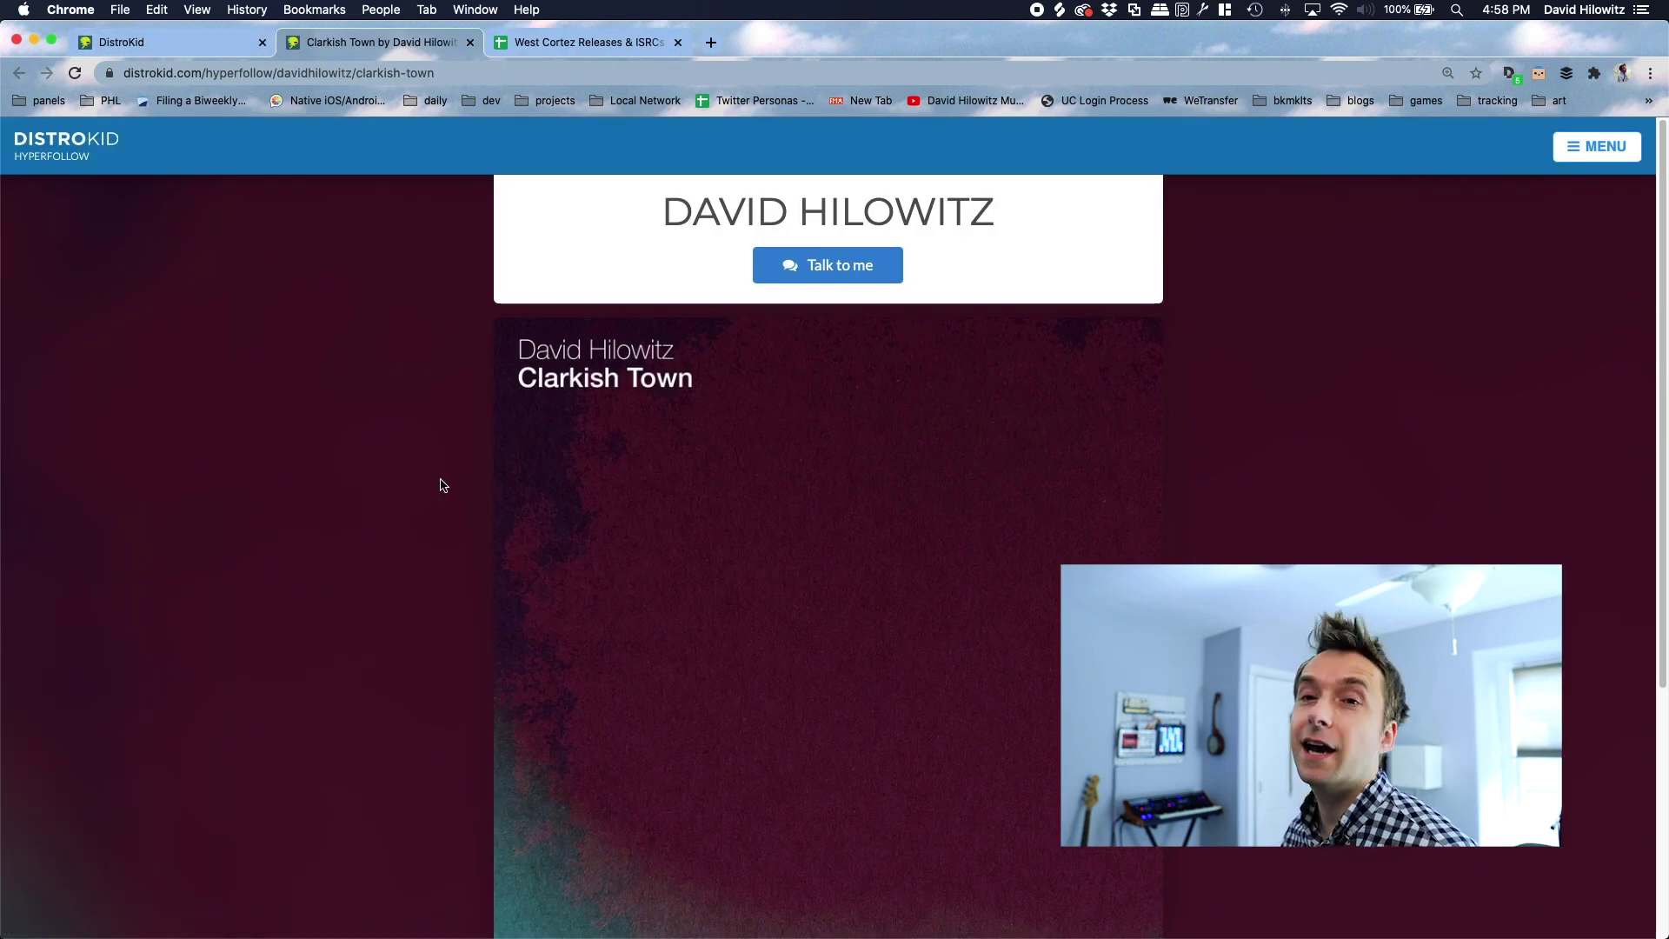
scroll(440, 582, down, 4)
scroll(438, 587, down, 3)
scroll(436, 585, up, 5)
scroll(429, 588, down, 5)
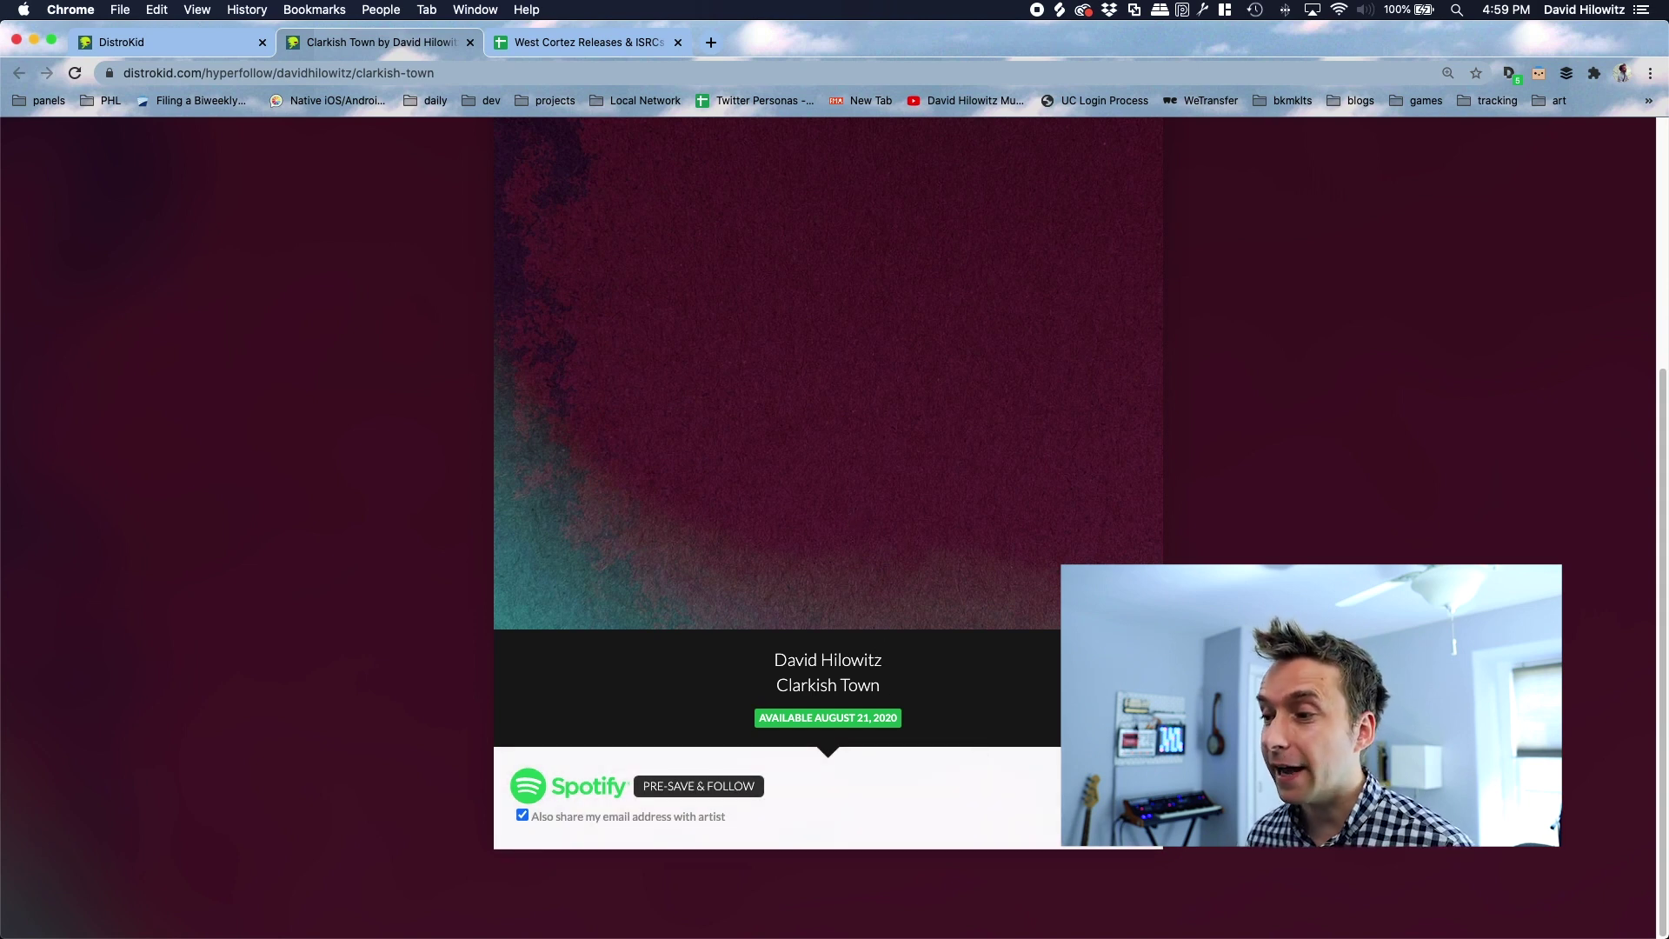
- Try out the Spotify pre-save and follow option and return to the single's page
click(699, 785)
scroll(643, 553, down, 5)
click(749, 596)
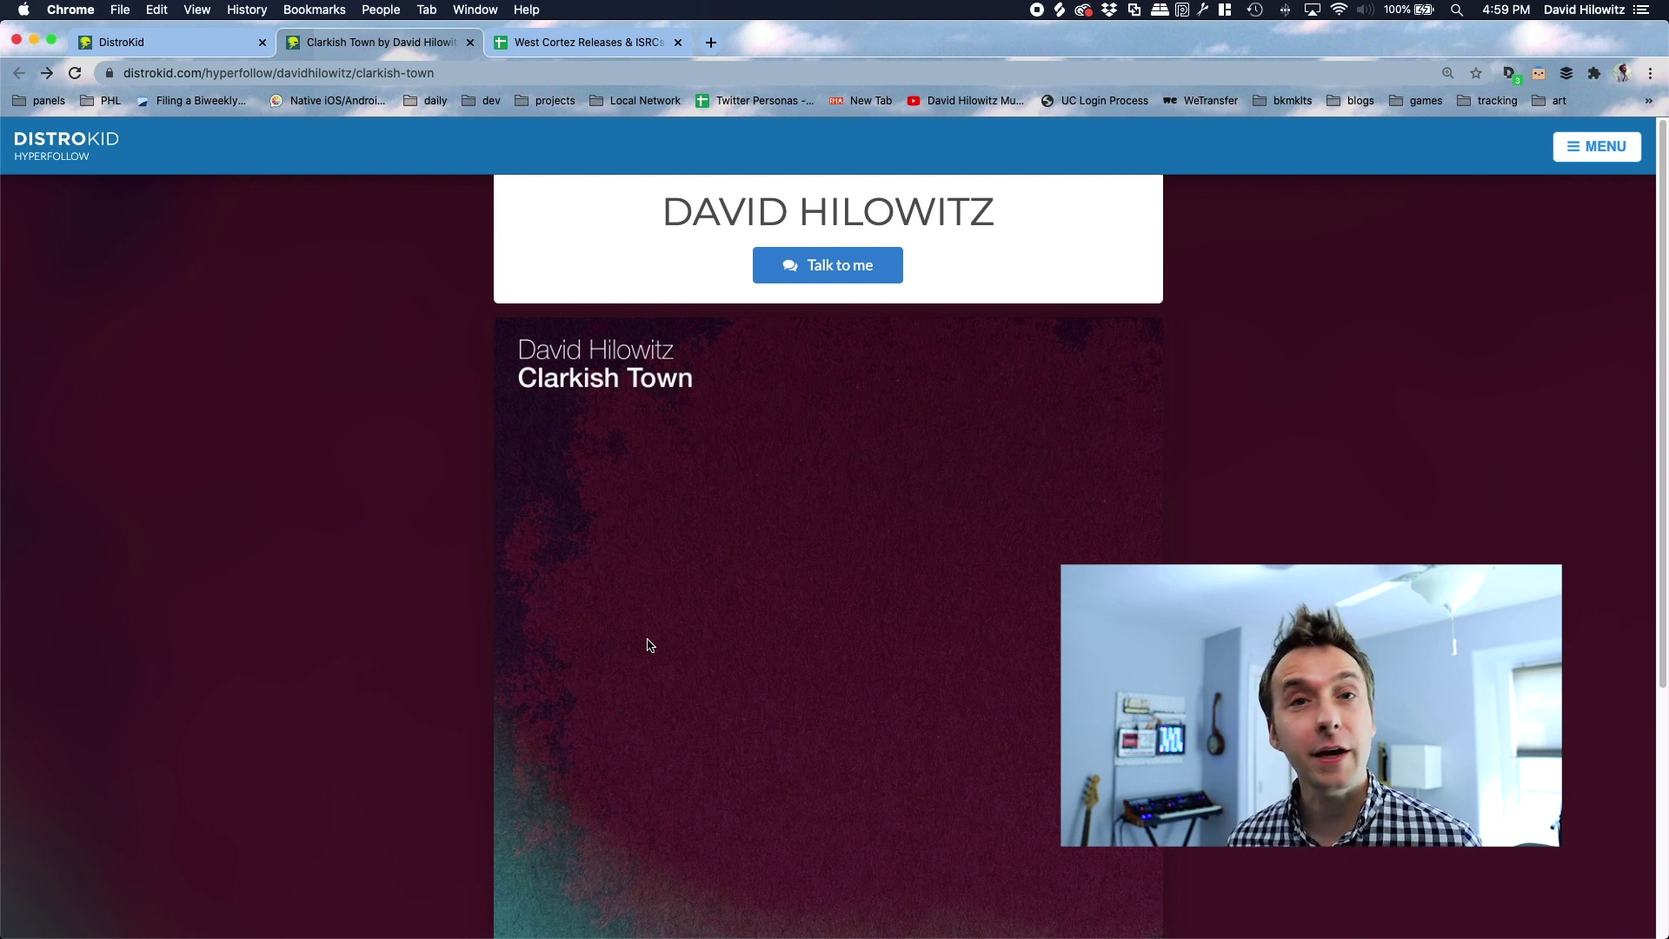
scroll(909, 570, down, 5)
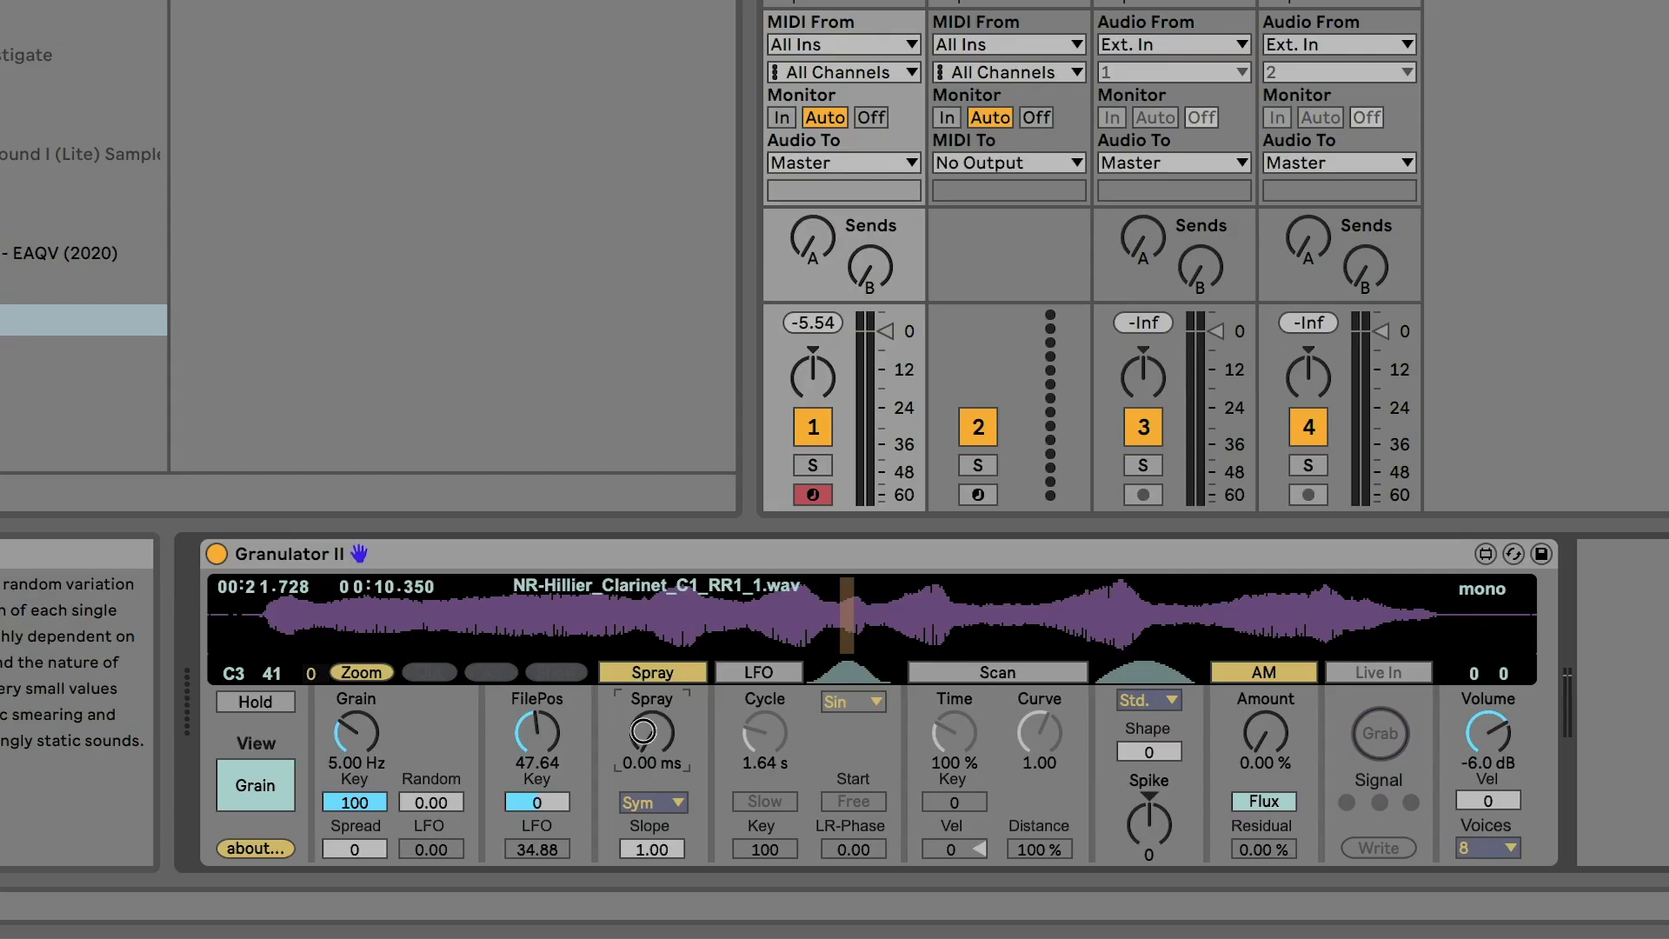
- Raise the Spray amount in Granulator II, and load "2017-11-24 Major loop 120.wav" from the Sounds folder into it
drag(643, 731, 672, 574)
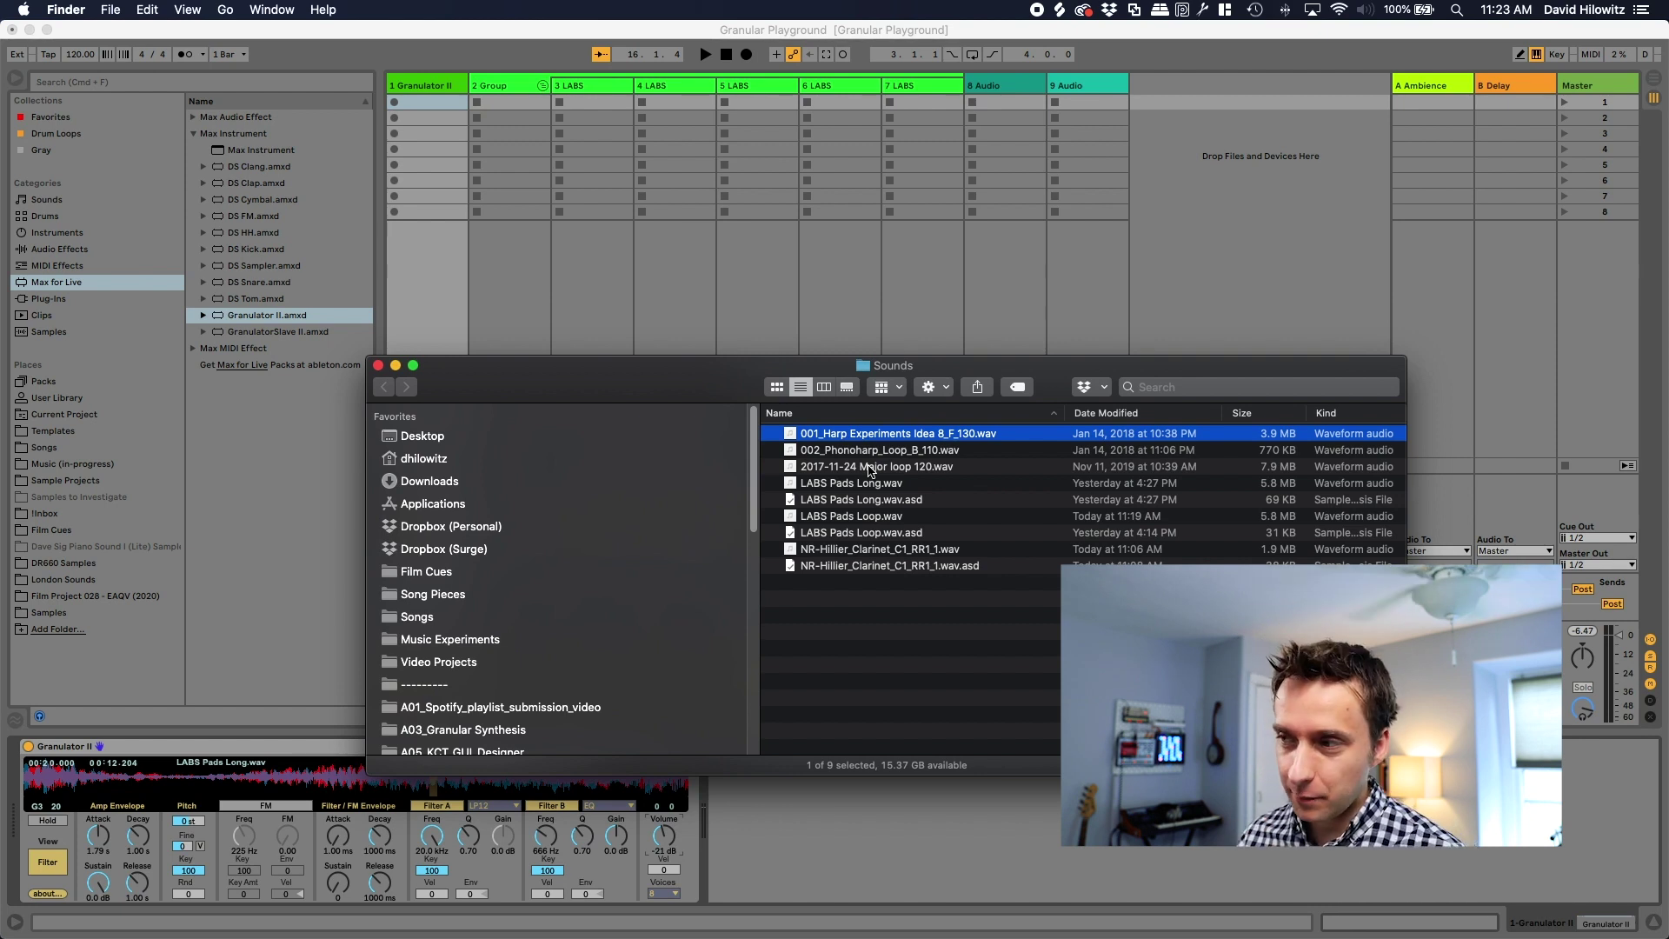
drag(870, 469, 130, 787)
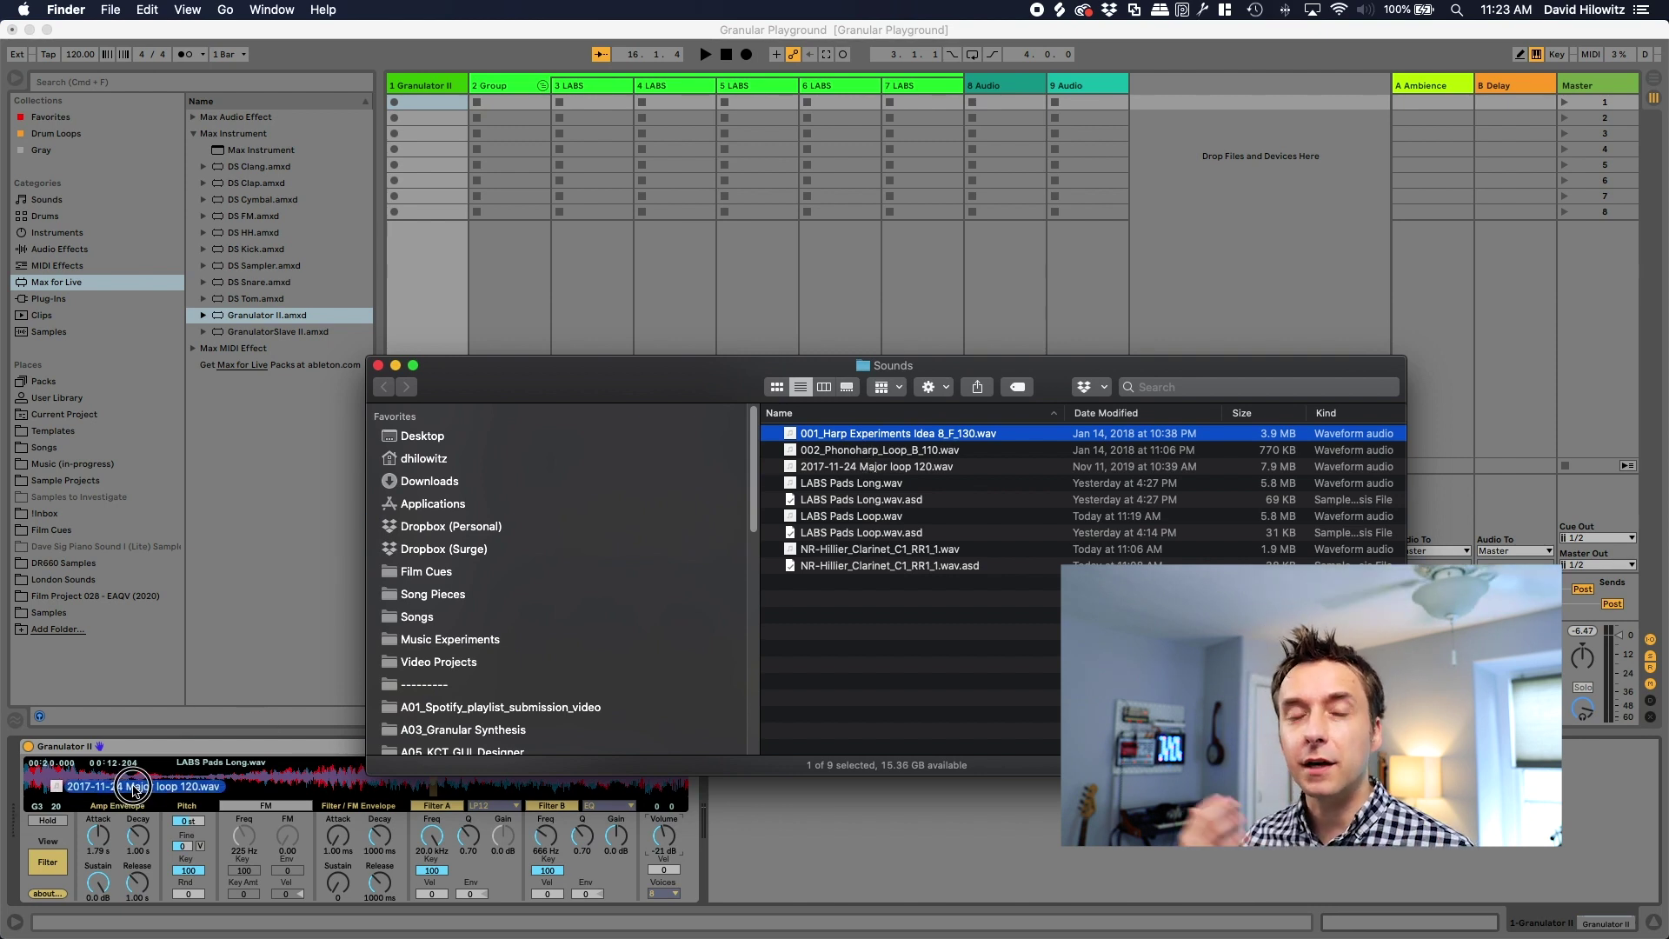
drag(130, 787, 131, 786)
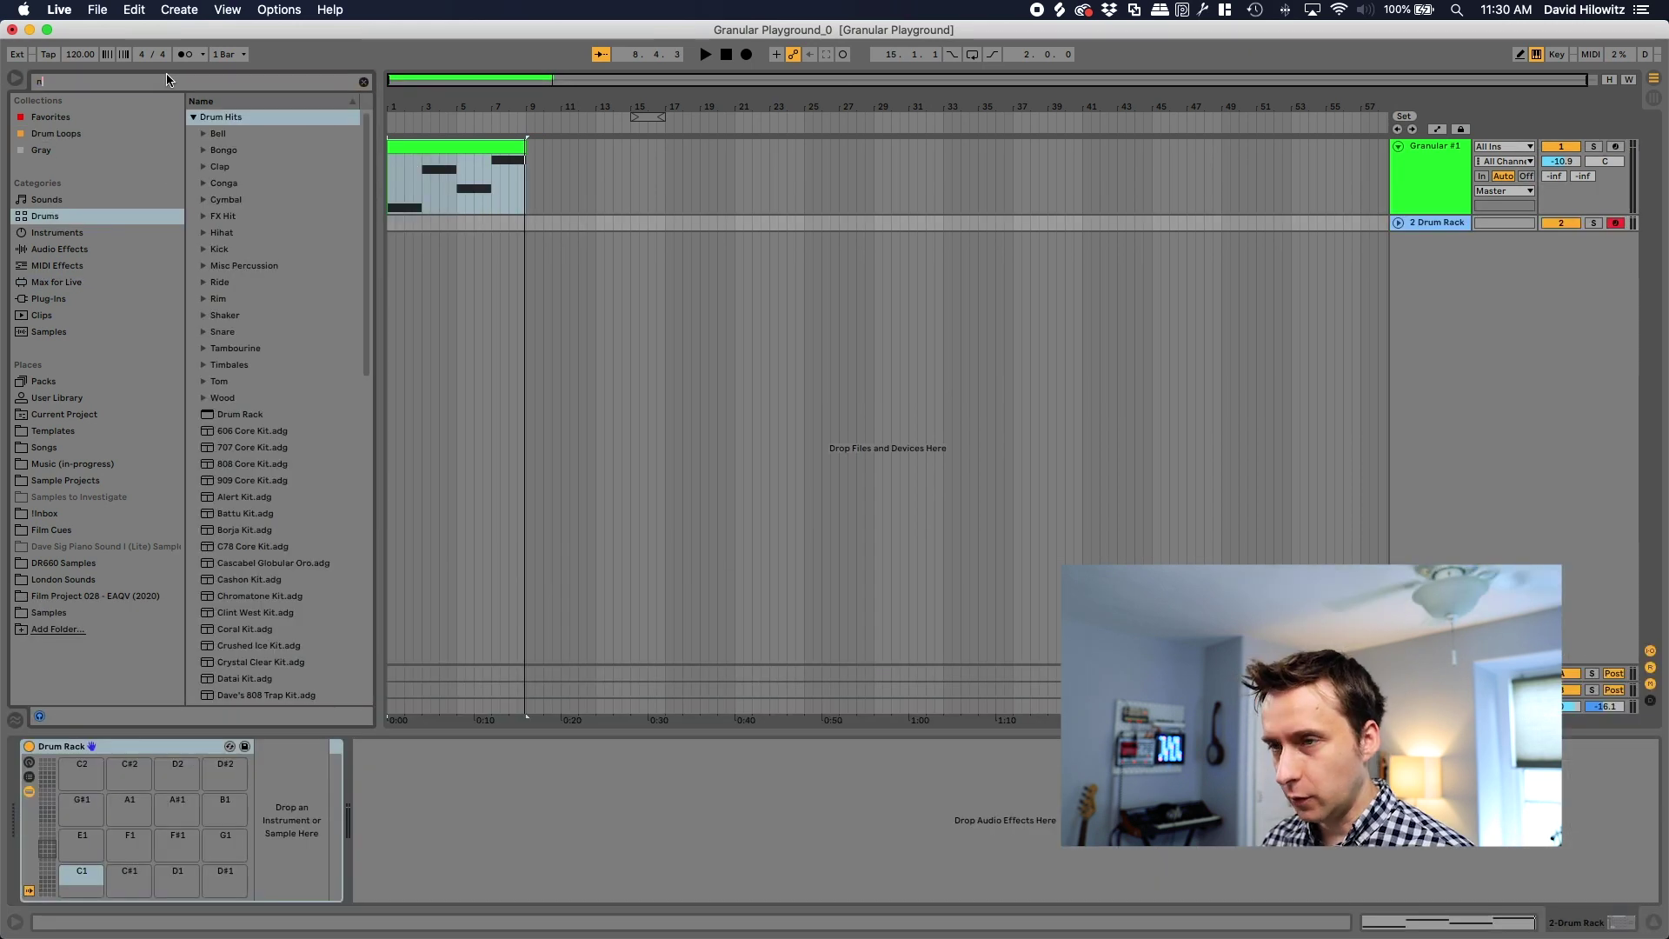
- Load White Noise Kit 1 onto the drum rack track and create a one-bar MIDI clip there at bar 1
drag(261, 265, 119, 749)
click(402, 224)
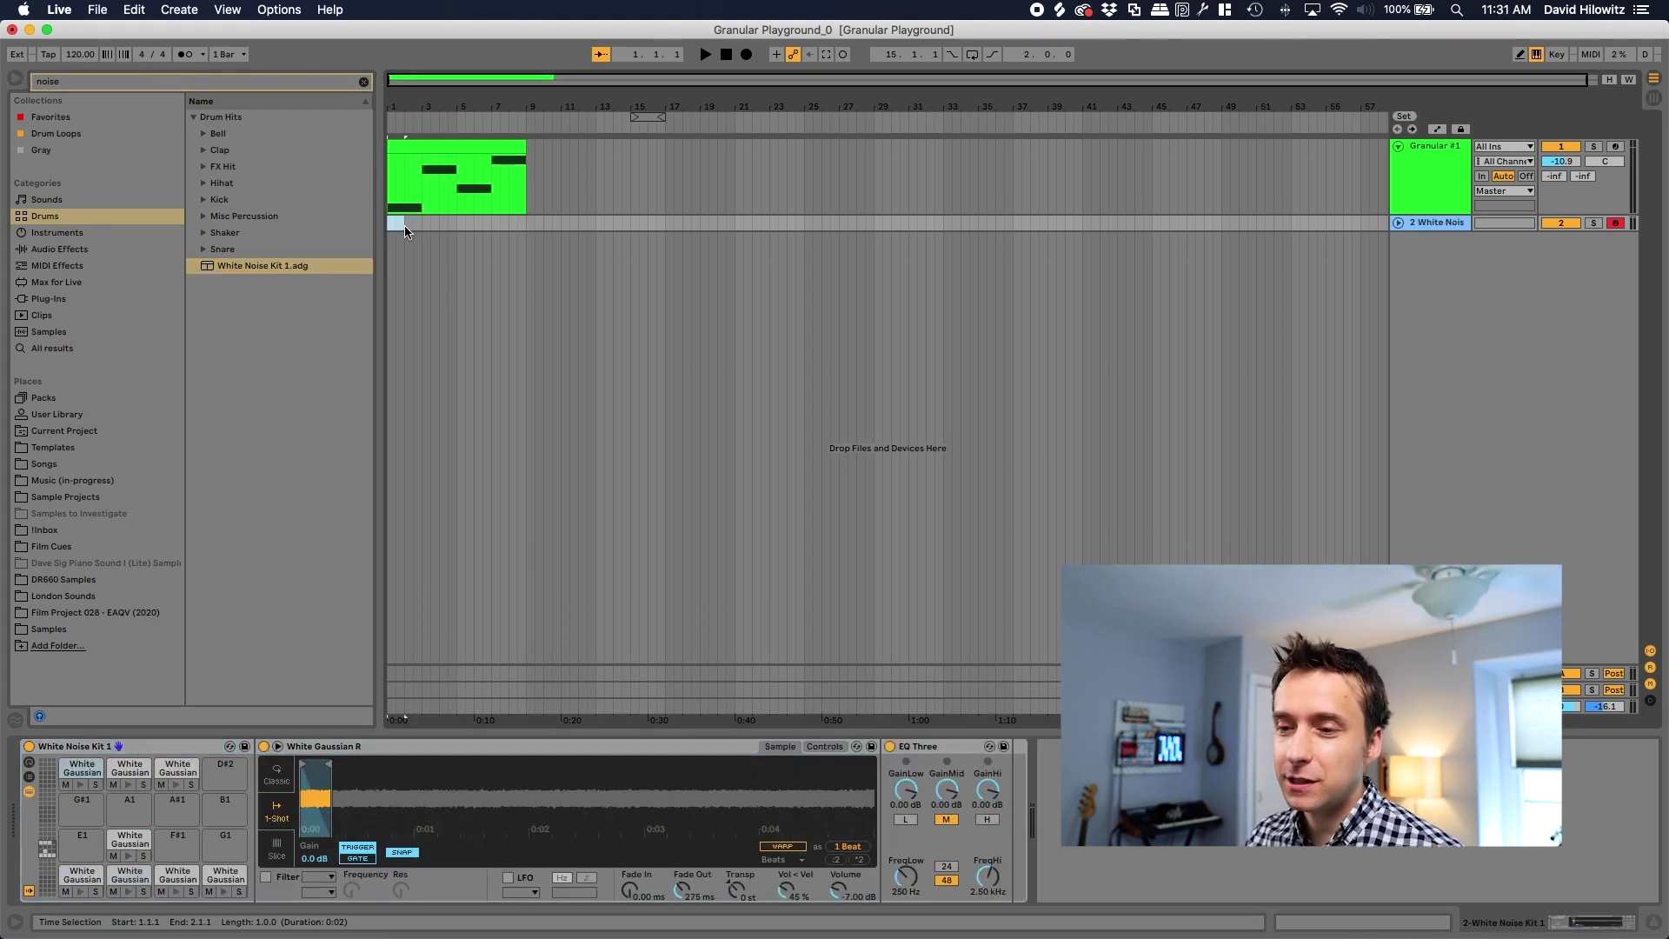
key(super+shift+m)
- Place four White Gaussian notes at 1.1.1, 1.1.2, 1.1.3 and 1.1.4, apply *2 to their timing and play the clip
click(350, 690)
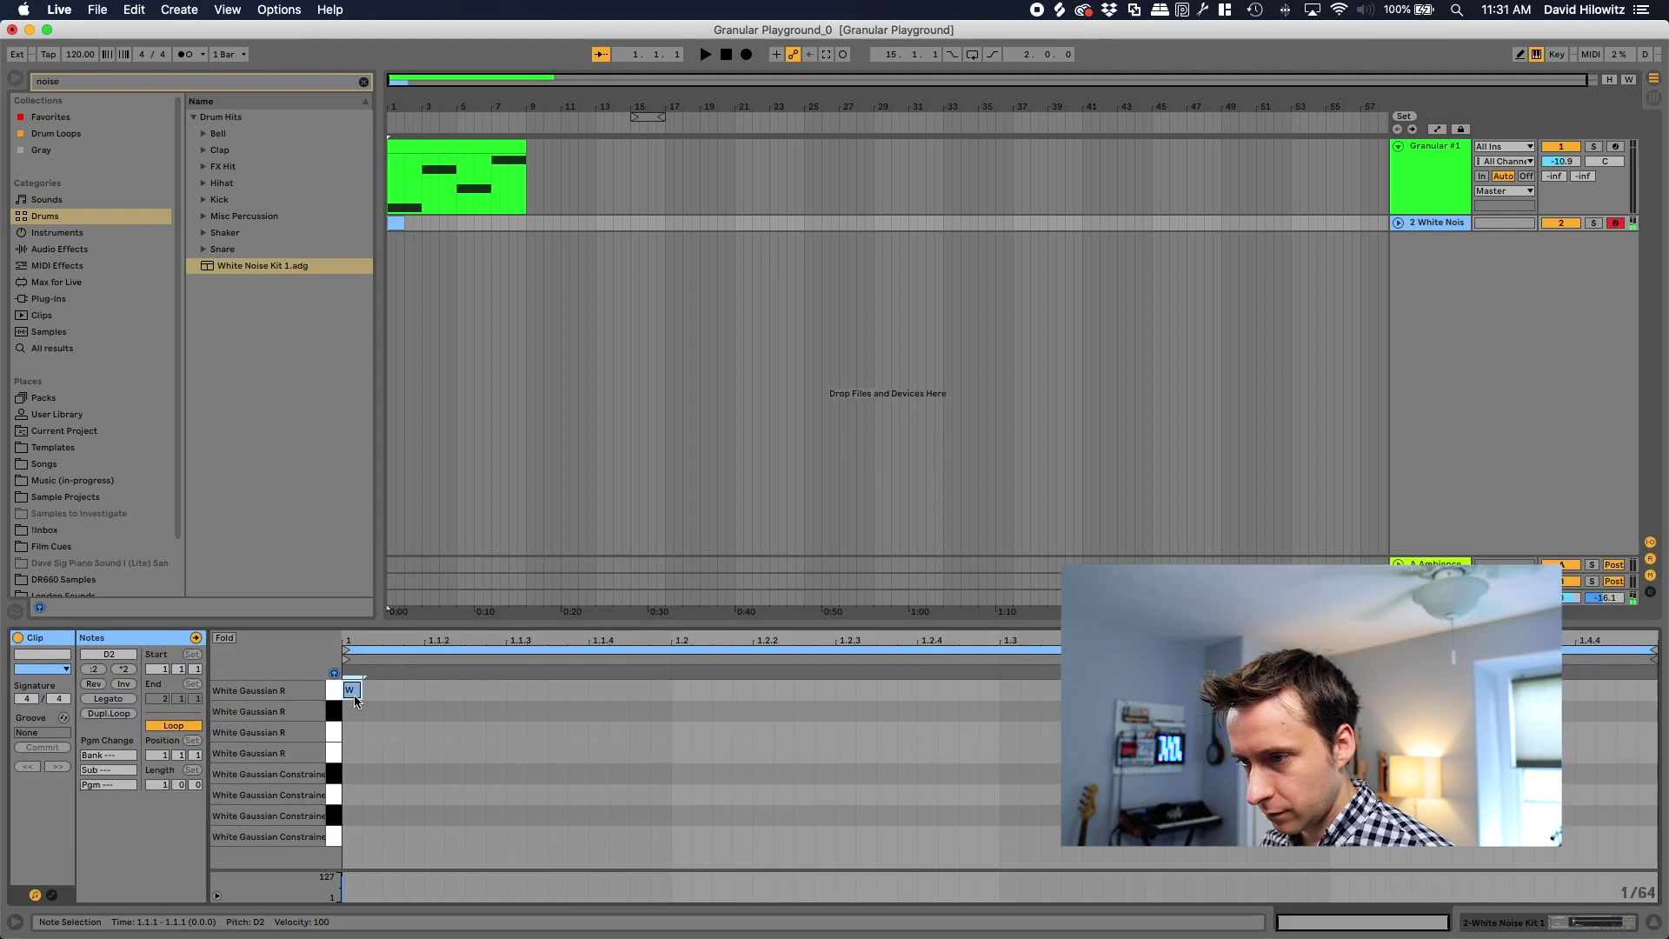
click(432, 711)
click(515, 732)
click(596, 732)
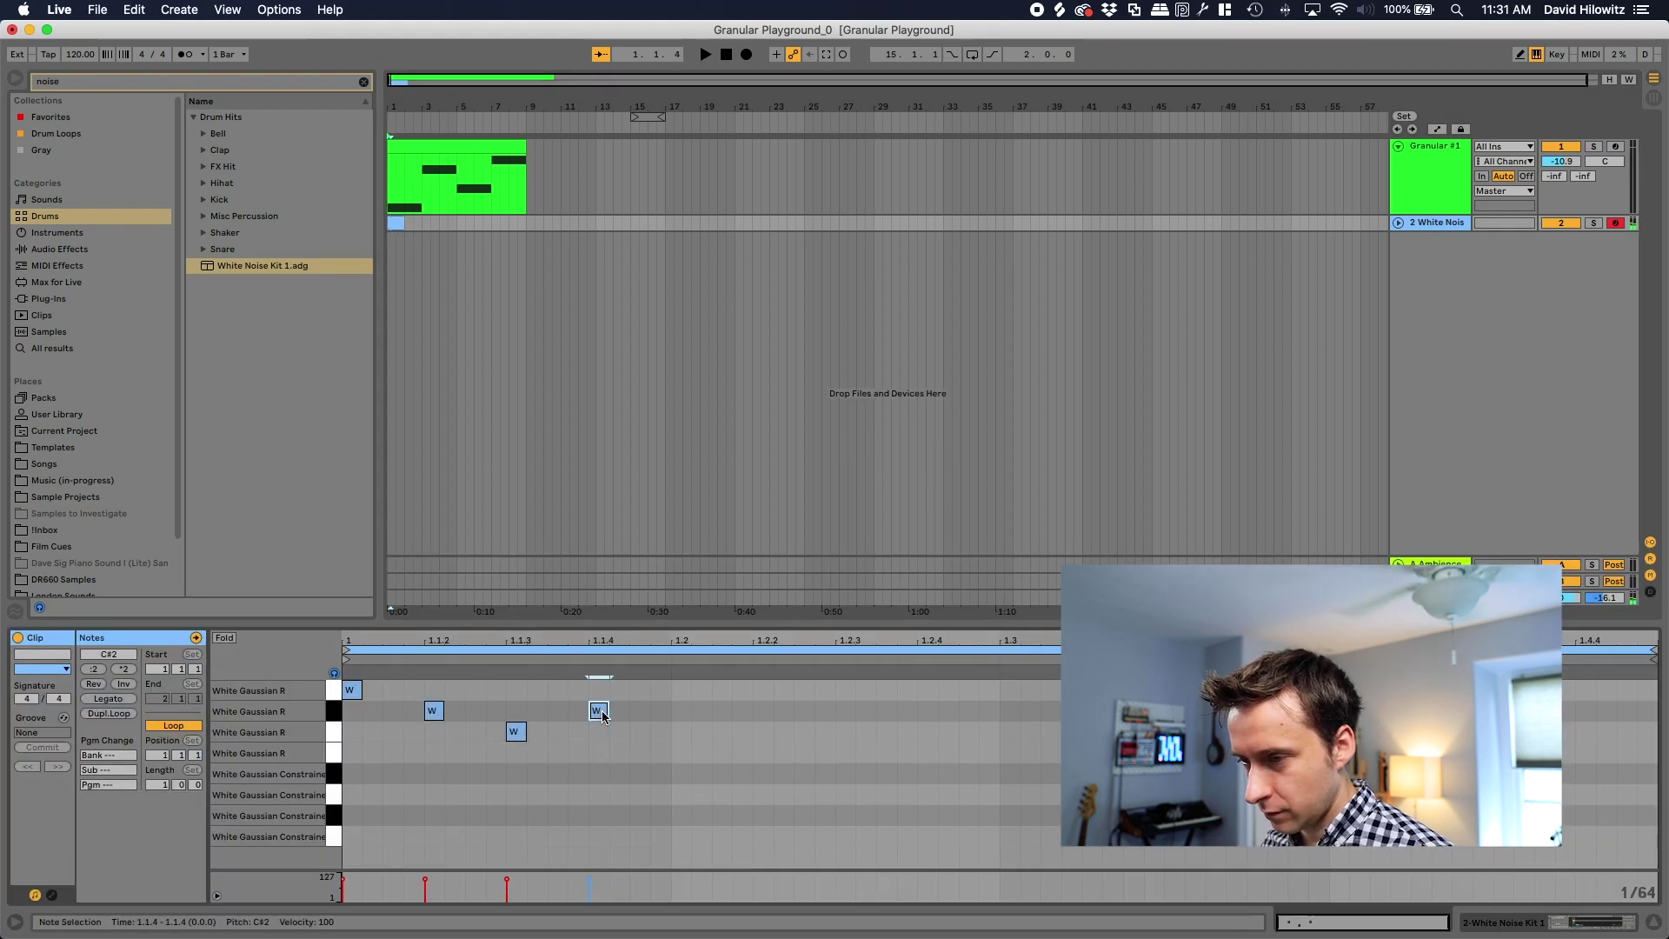
click(123, 668)
key(space)
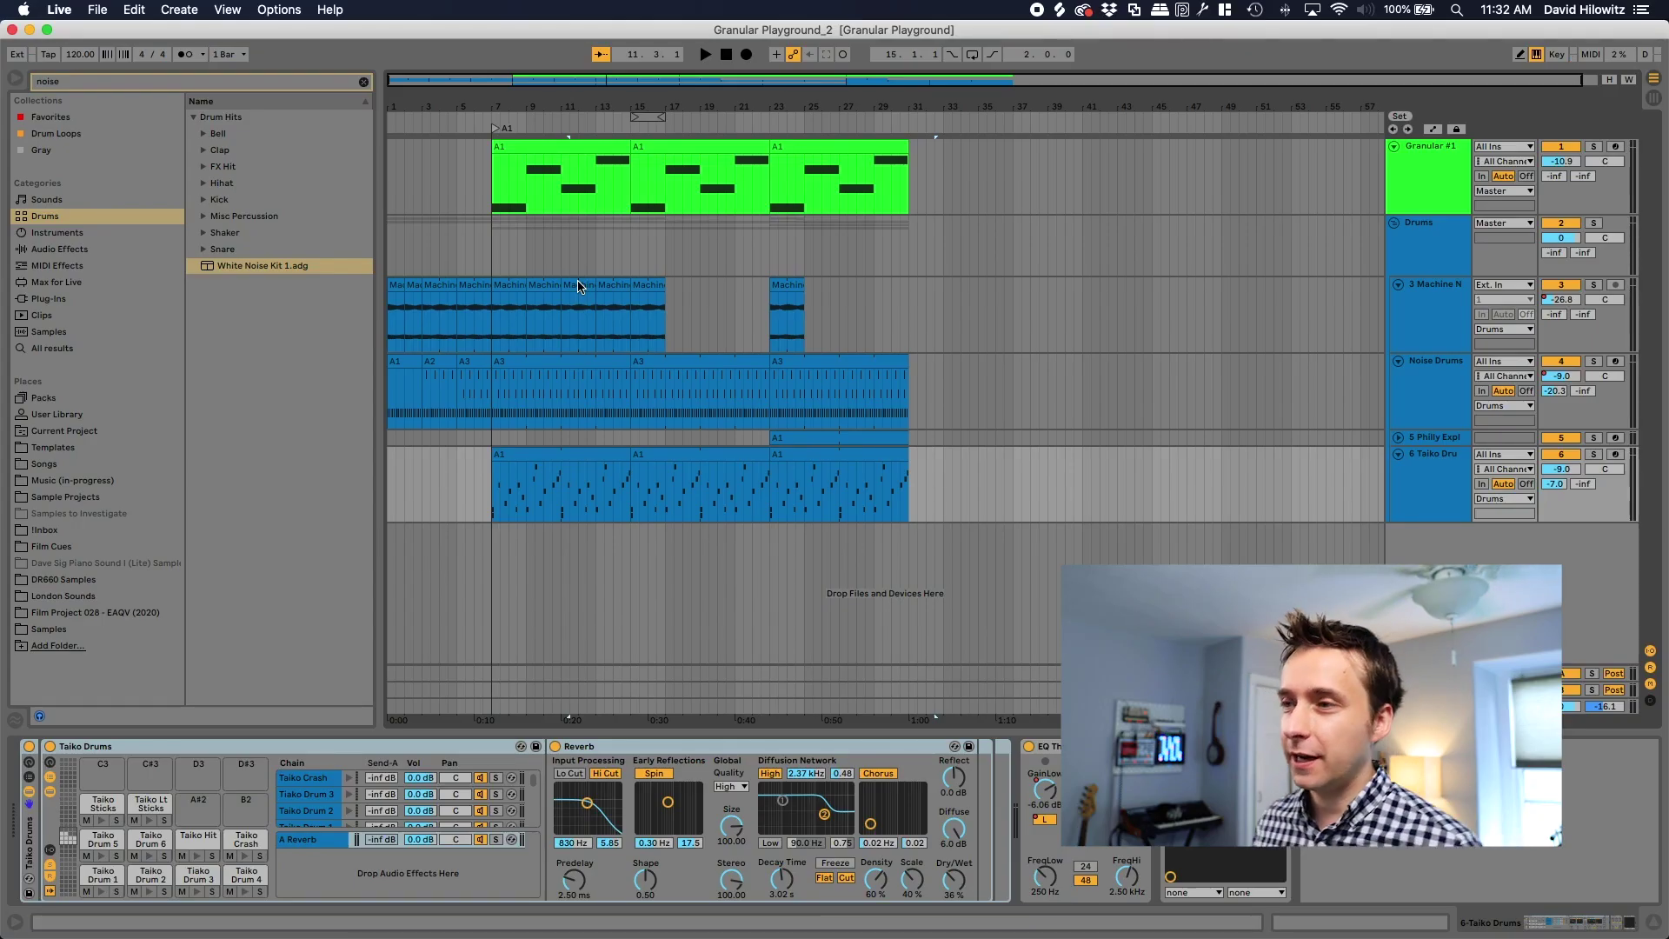
- Play the arrangement from bar 7 to hear the granular part together with the drum tracks
click(494, 339)
key(space)
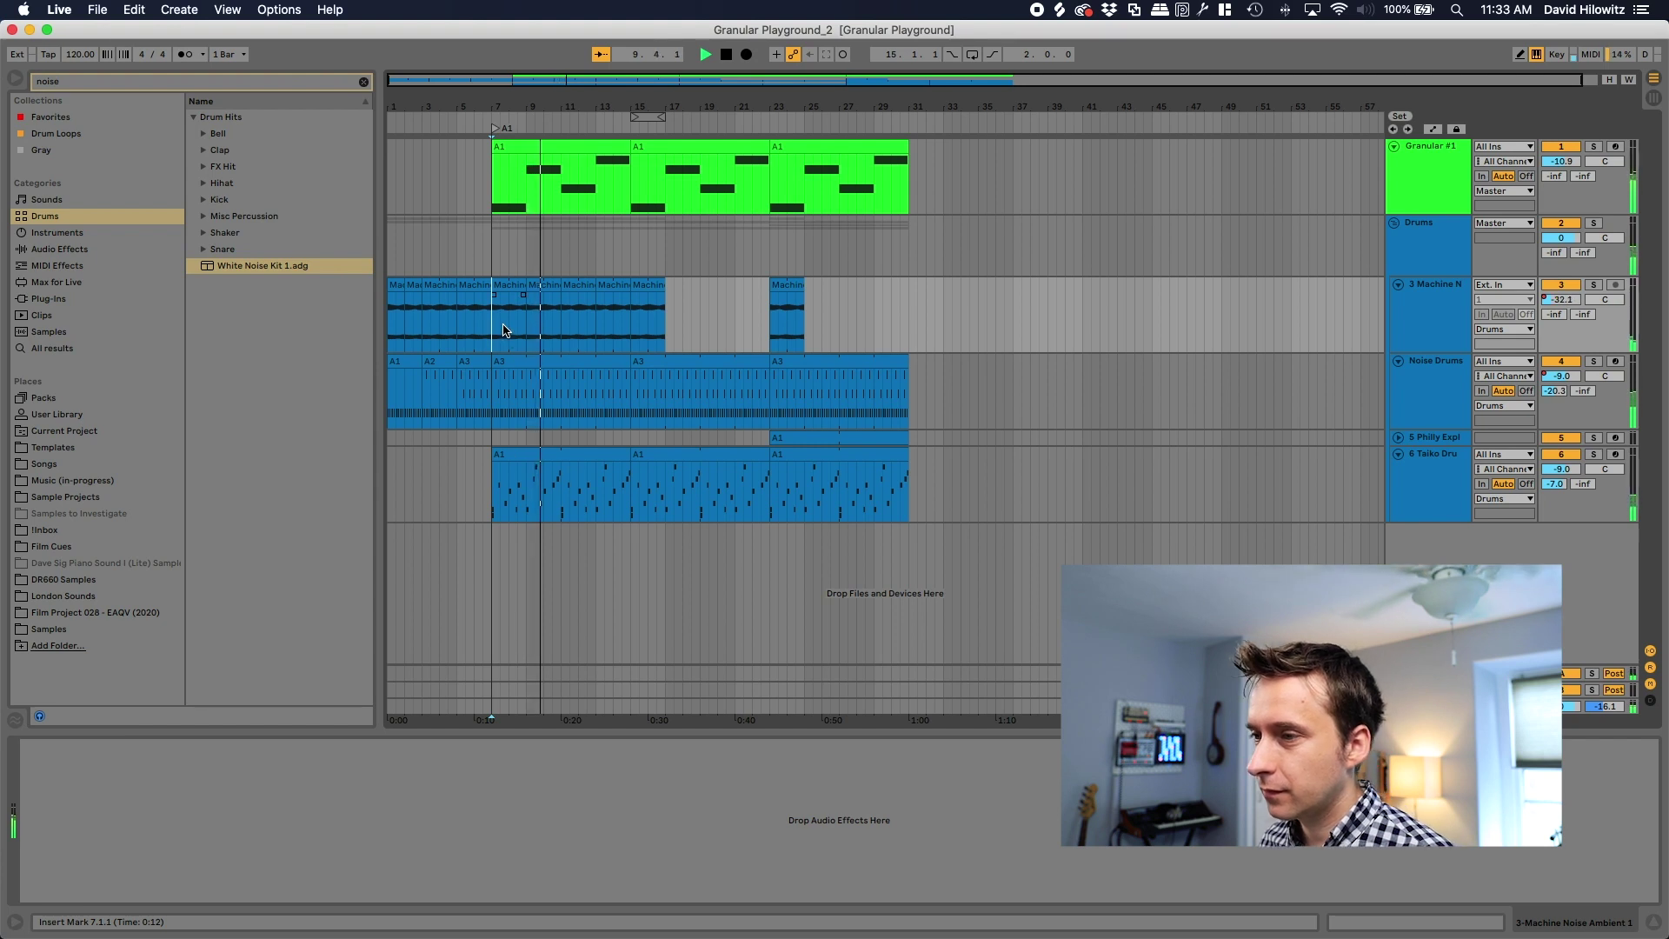
key(space)
- Duplicate the Granular #1 track below the Taiko drums track and delete all clips from the copy
drag(1463, 145, 876, 532)
click(504, 532)
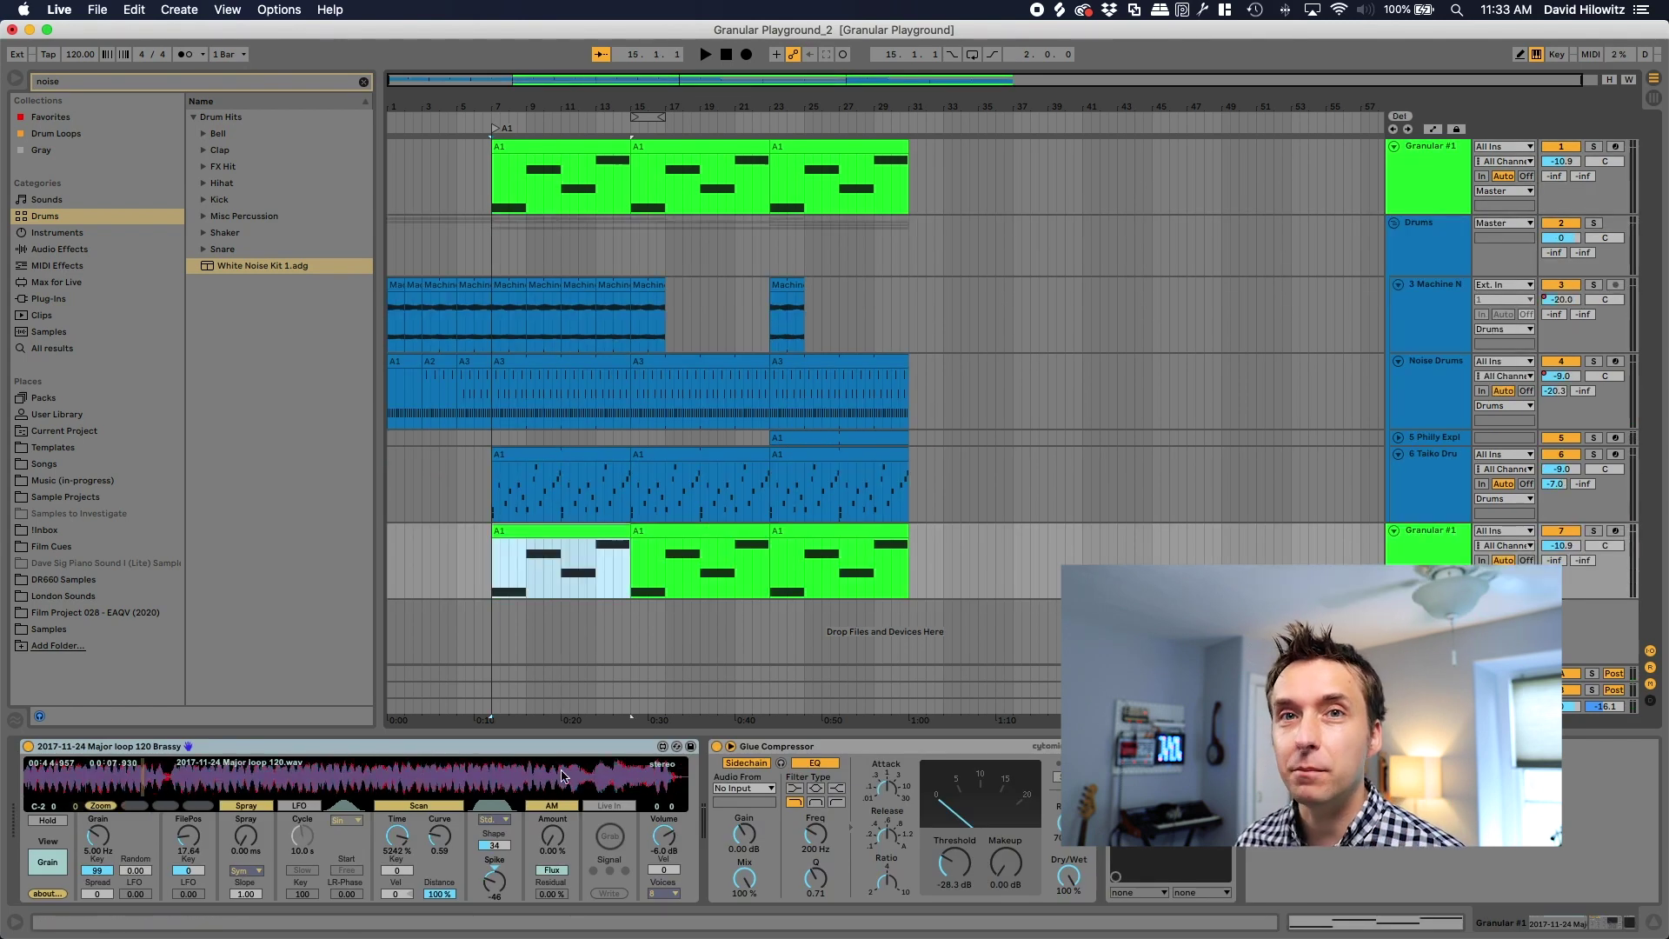
drag(952, 578, 462, 591)
key(Delete)
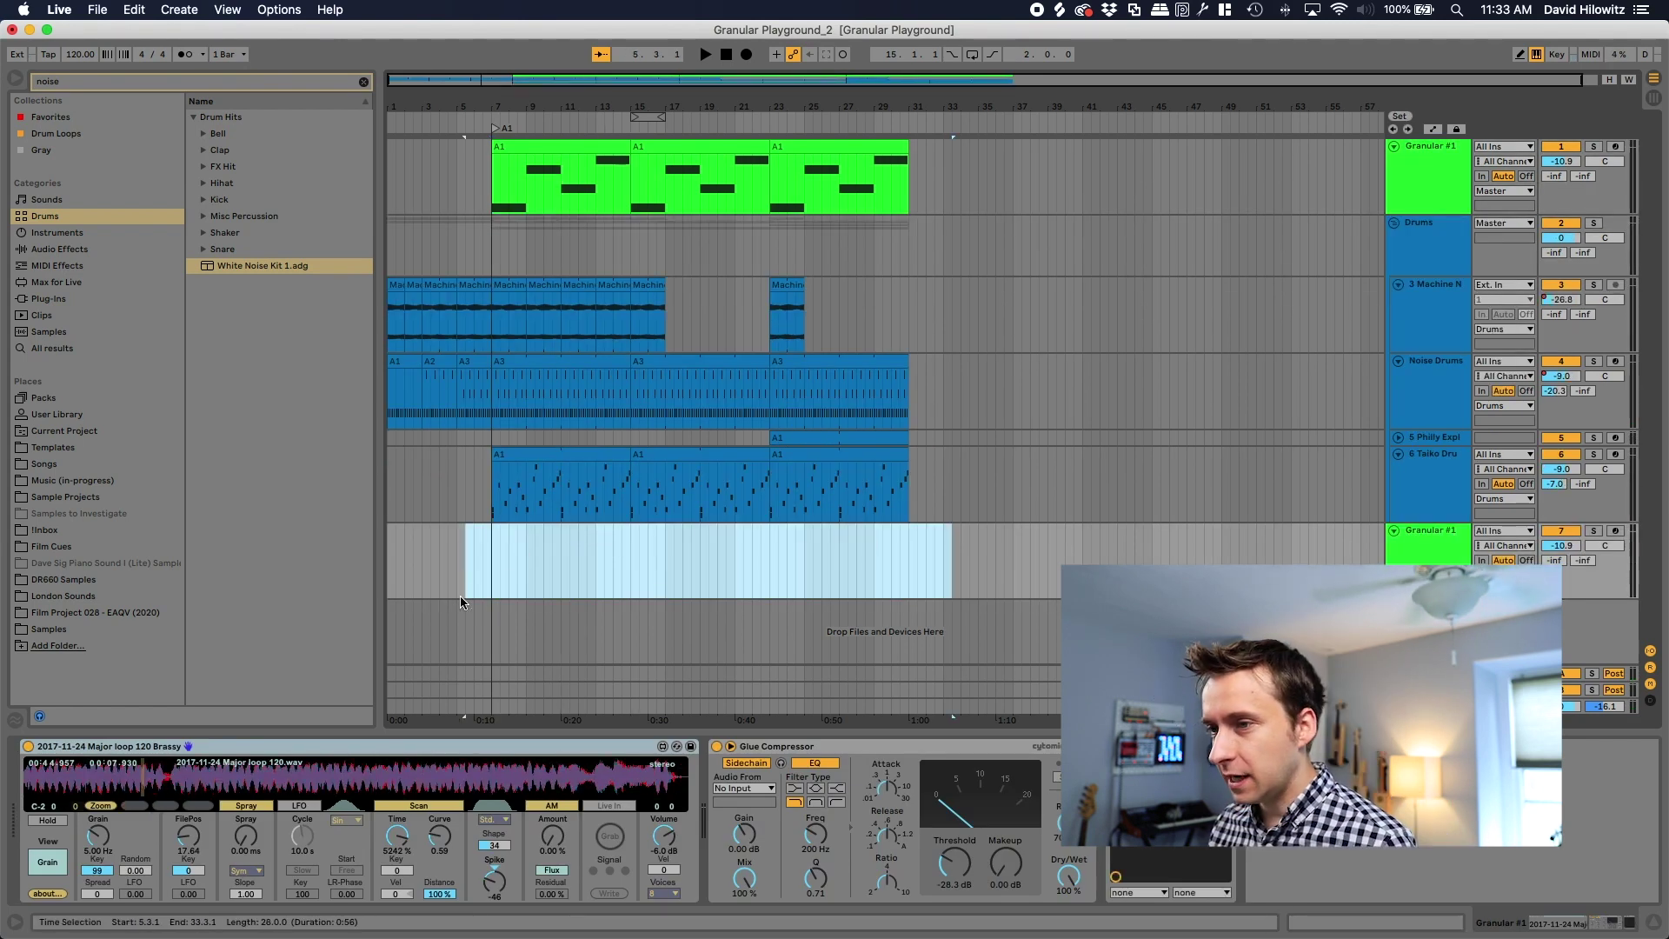
- Record a new melody on the Granular #2 track from bar 7 to about bar 23
click(494, 568)
key(F9)
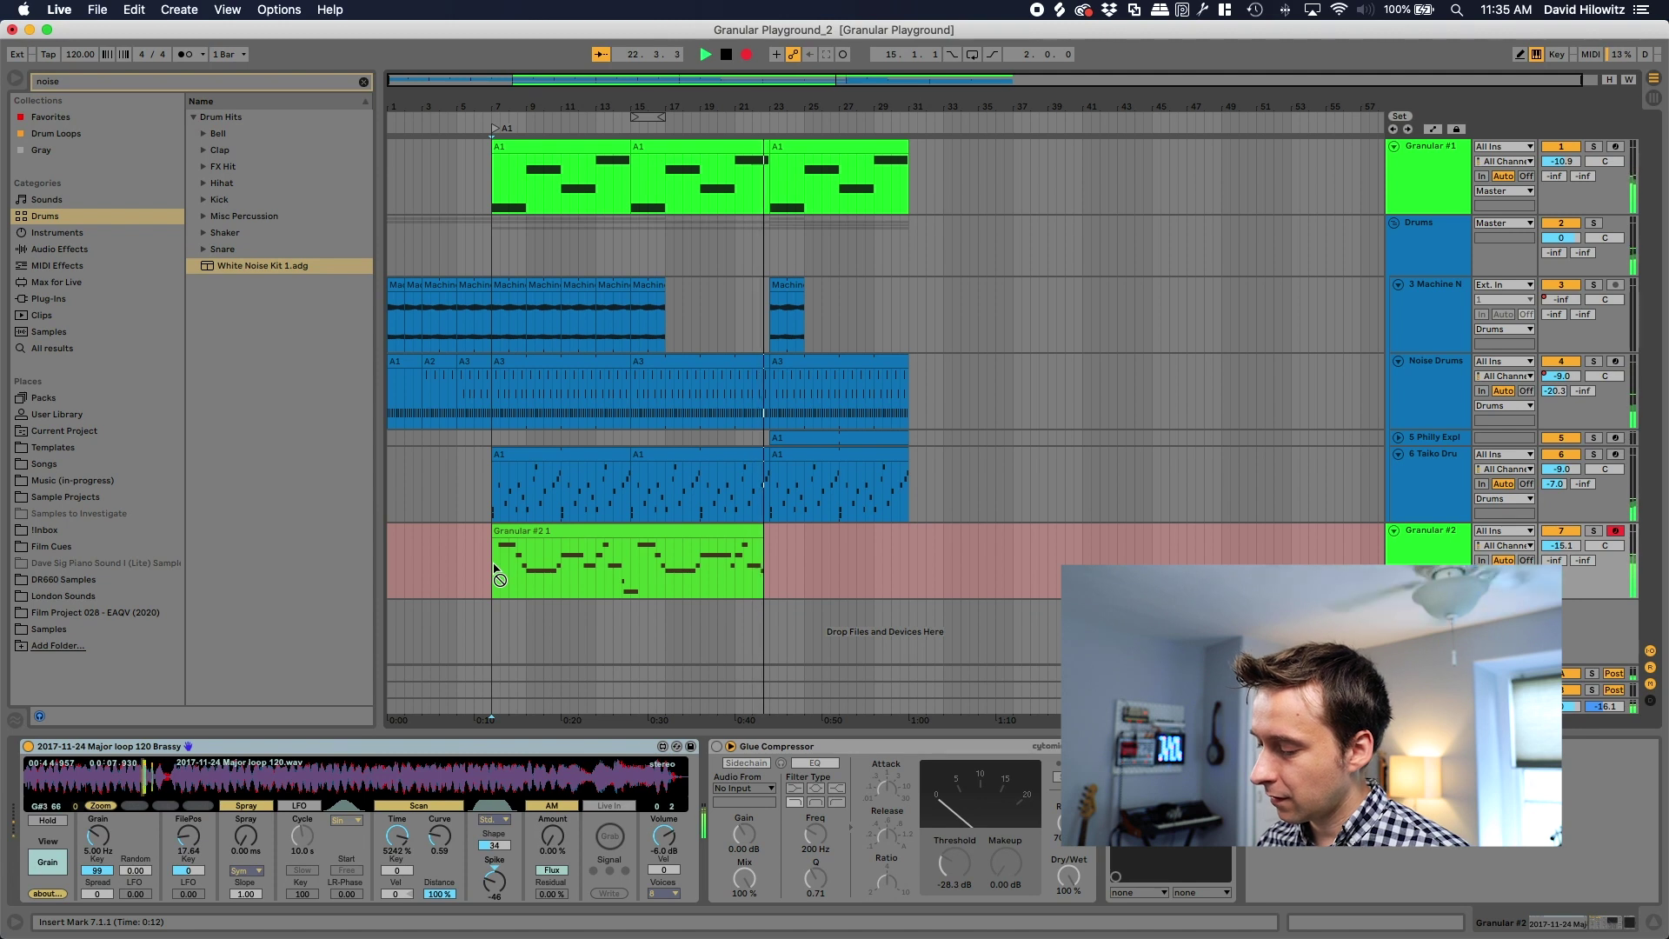
key(space)
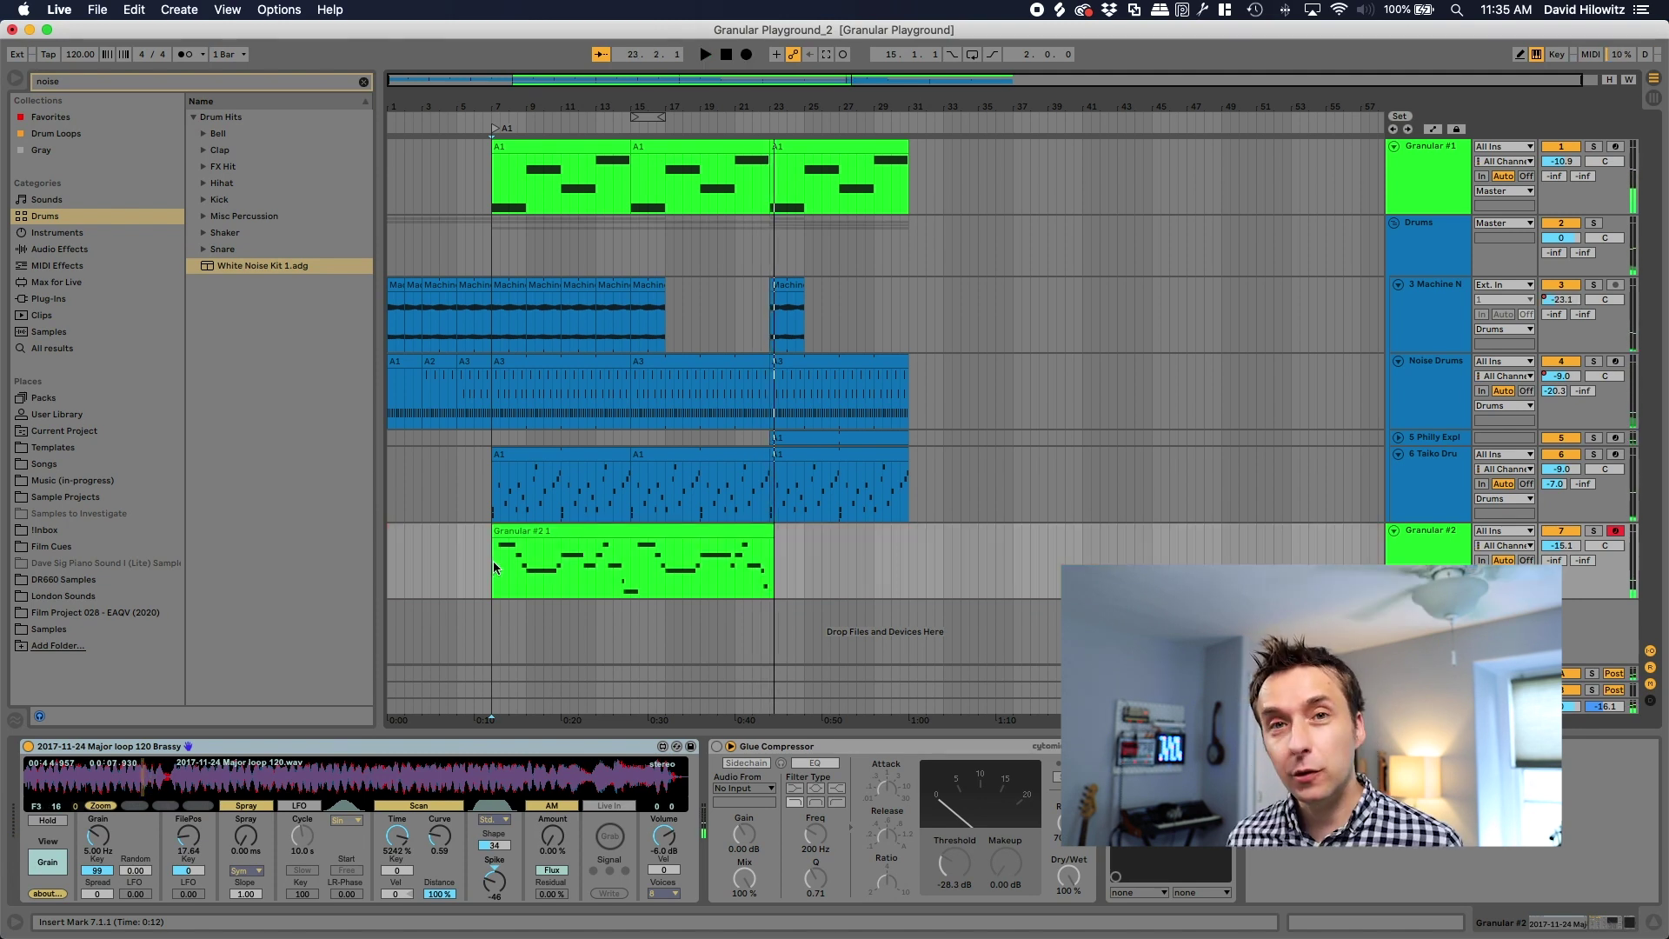
- Open the notes of the recorded Granular #2 clip and listen to its track soloed
double_click(493, 567)
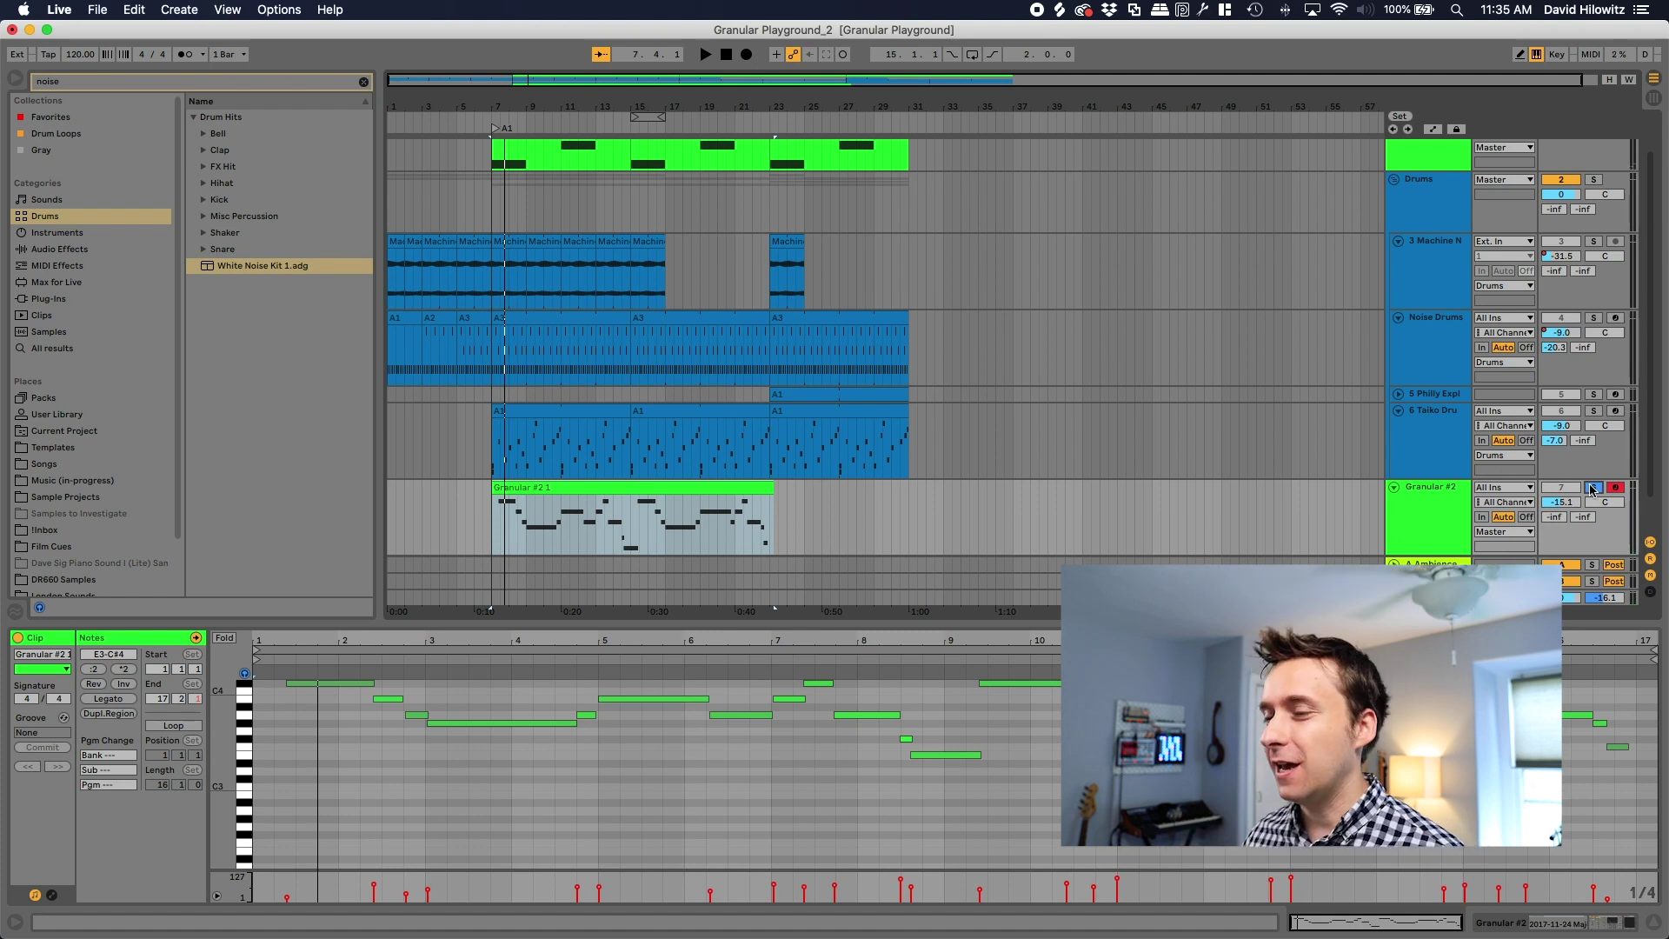
click(1447, 495)
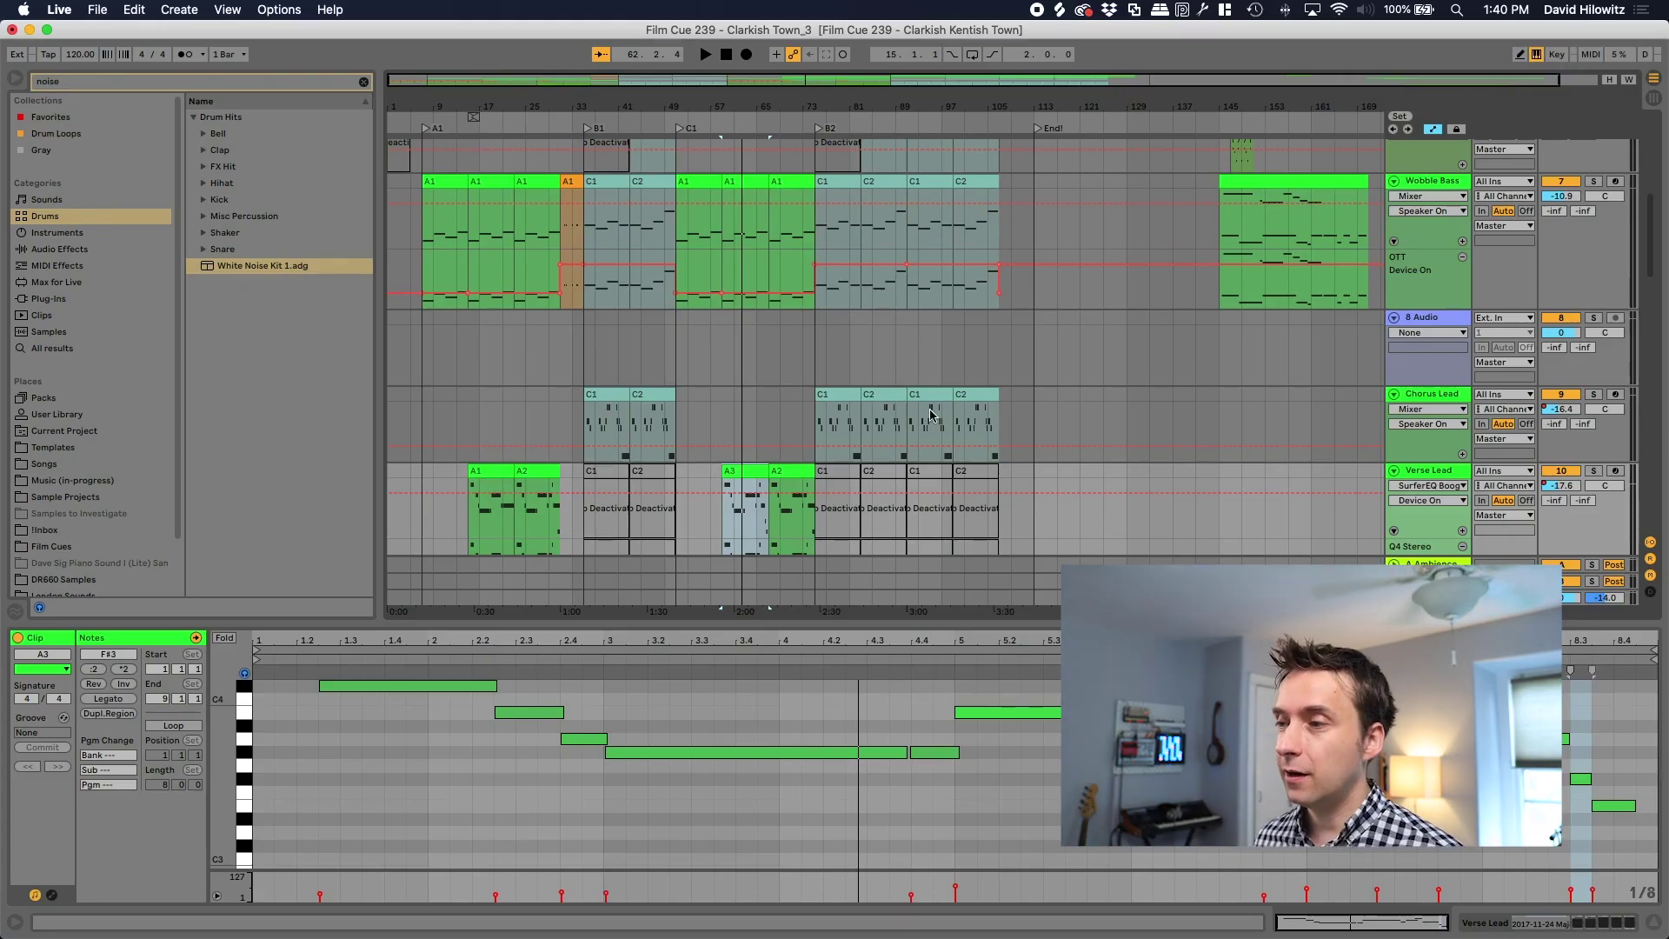
- Play the Verse Lead's A3 clip and the Chorus Lead's C1 clip at the B2 marker to compare the two melodies
click(749, 467)
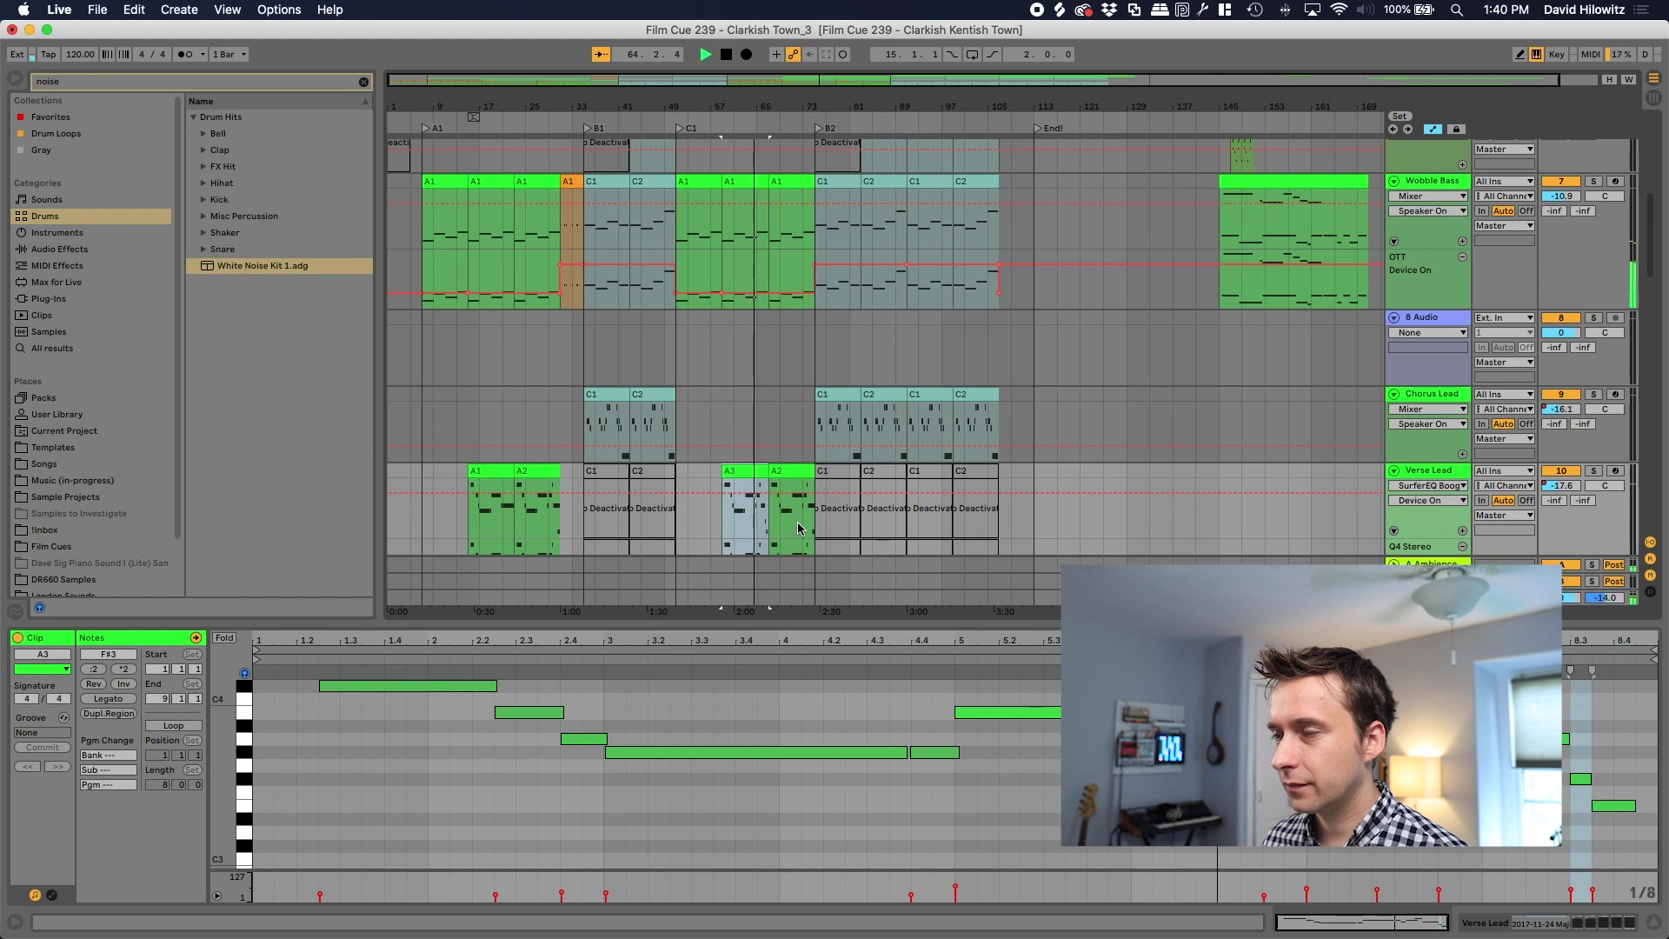
click(926, 403)
click(845, 388)
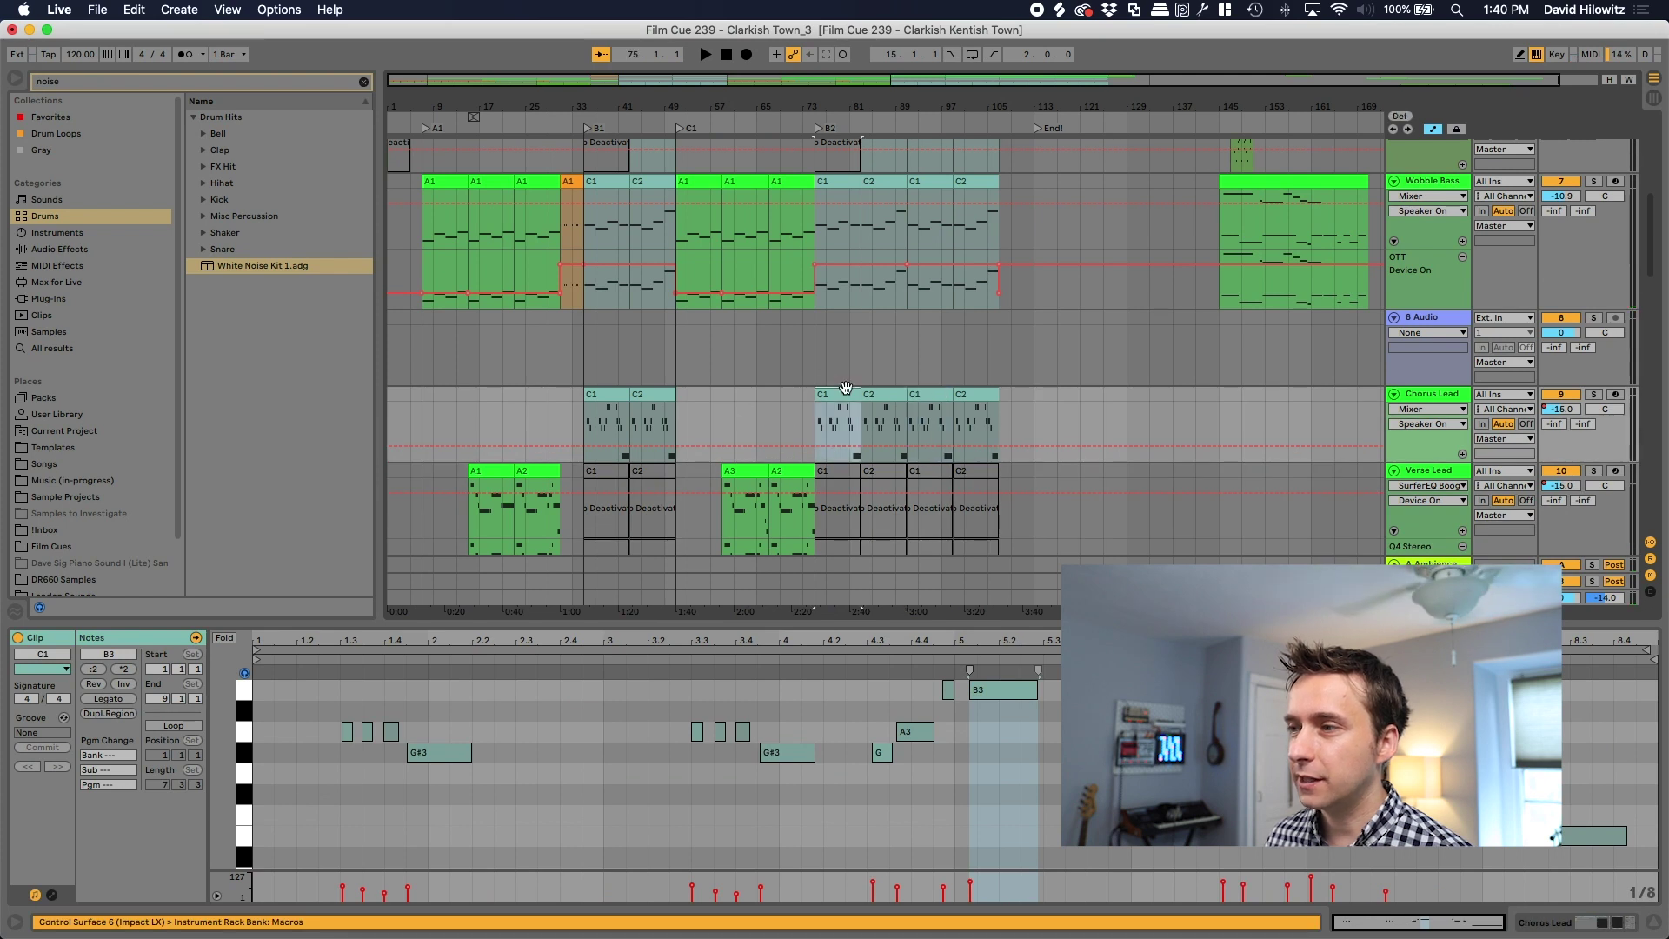
key(space)
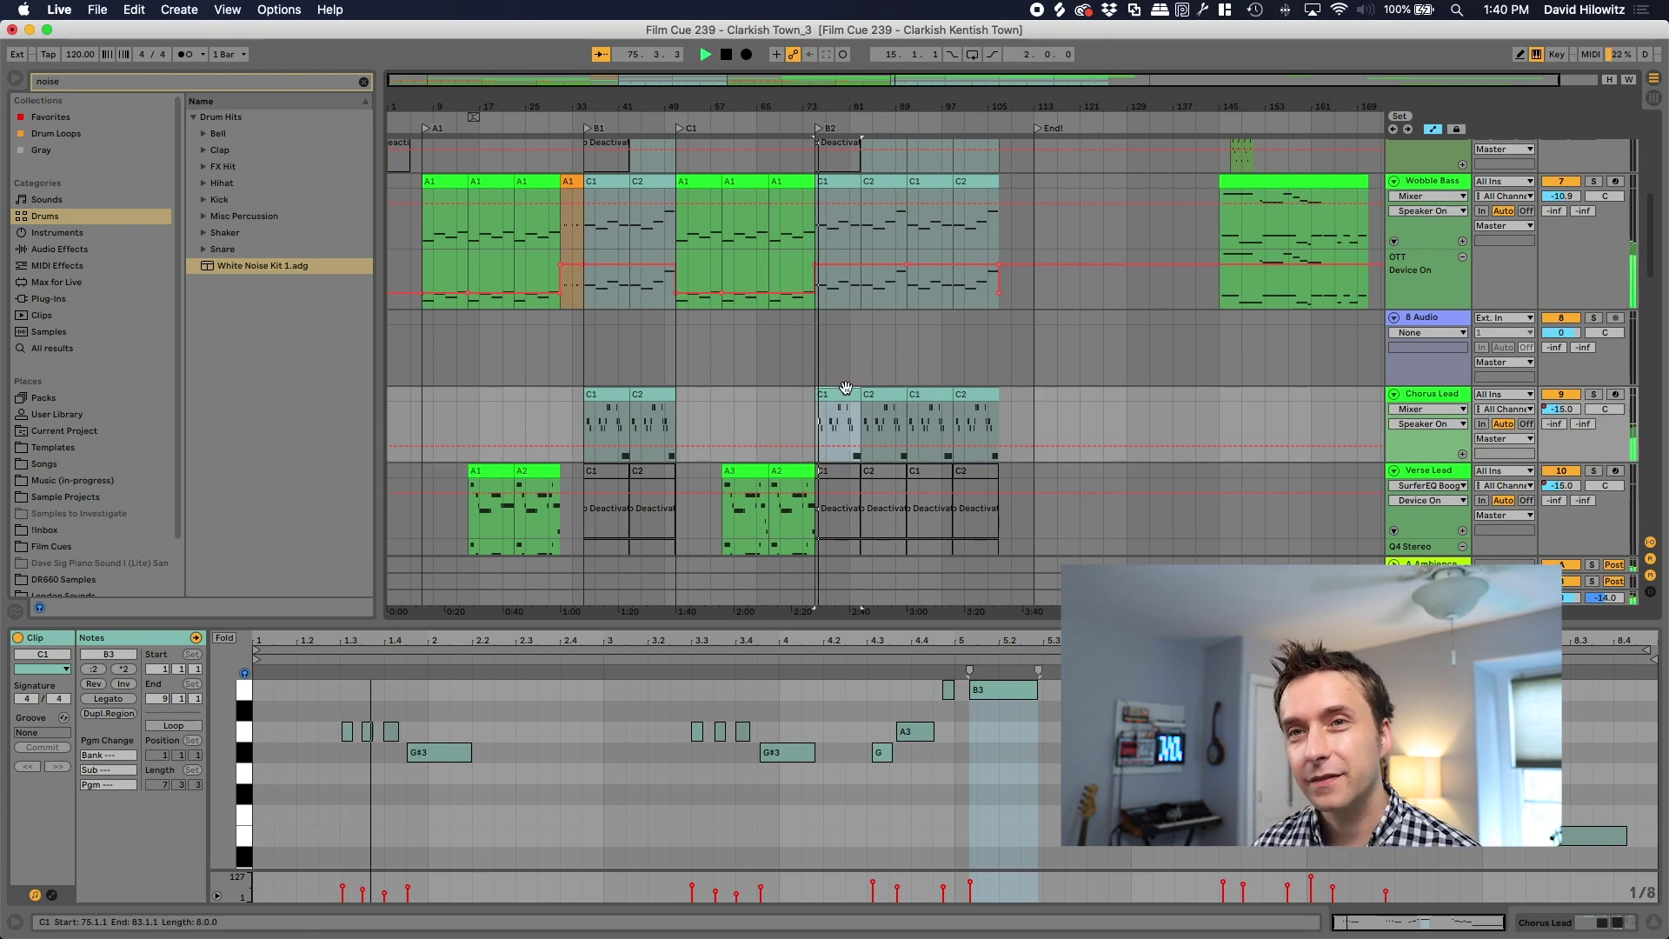